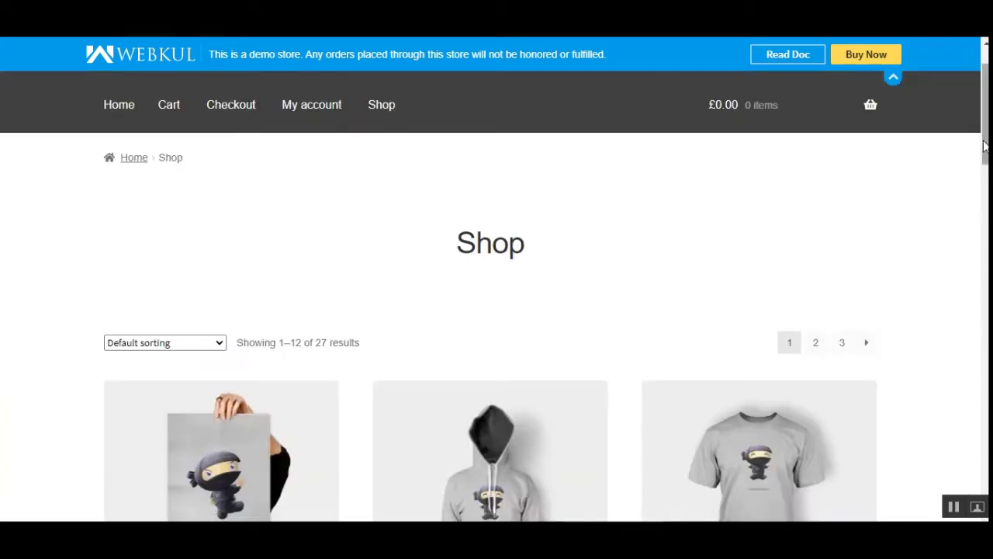
Scan the Shop grid for products showing 'Login to view price', then open Happy Ninja 1.
scroll(489, 246, "down", 1)
scroll(488, 247, "up", 3)
scroll(534, 372, "down", 5)
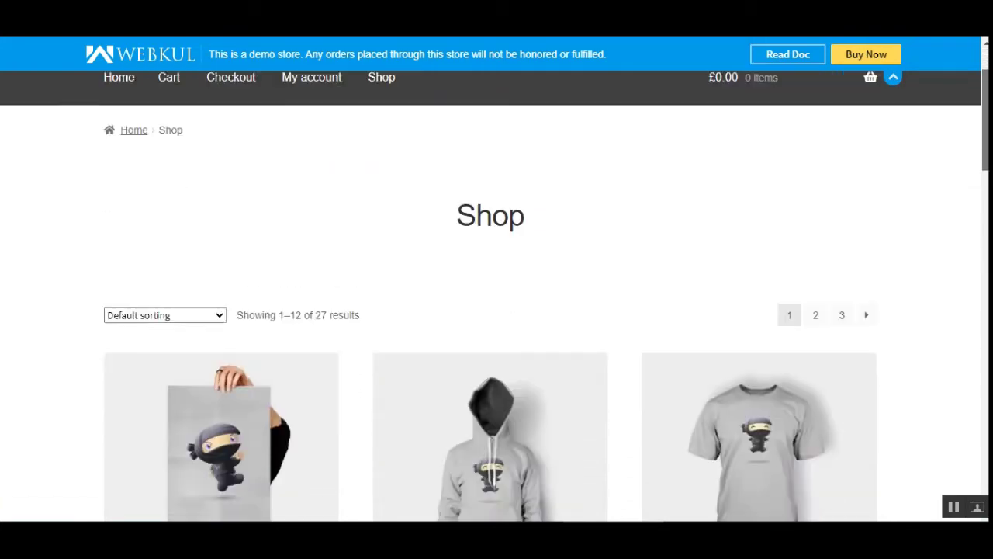
scroll(534, 372, "up", 1)
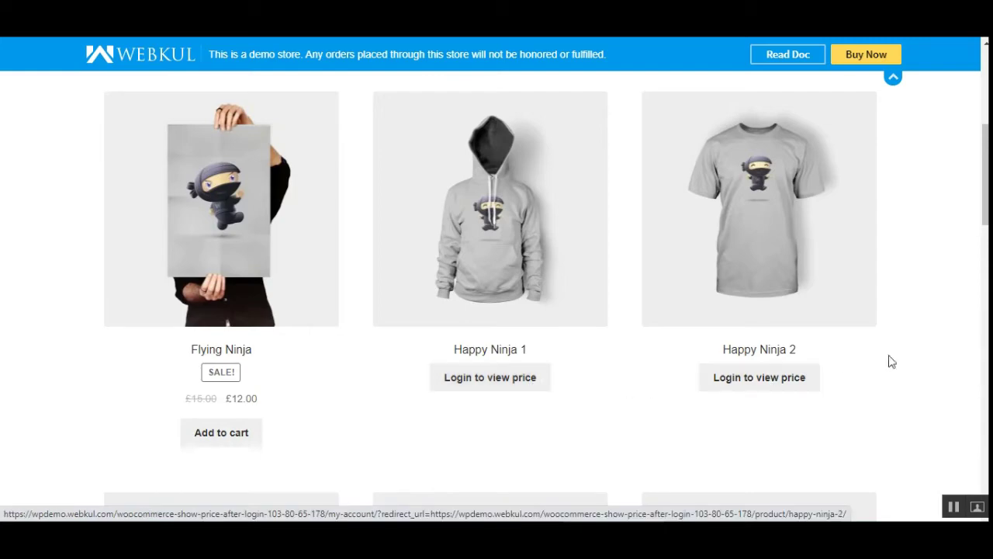
left_click_drag(986, 175, 981, 420)
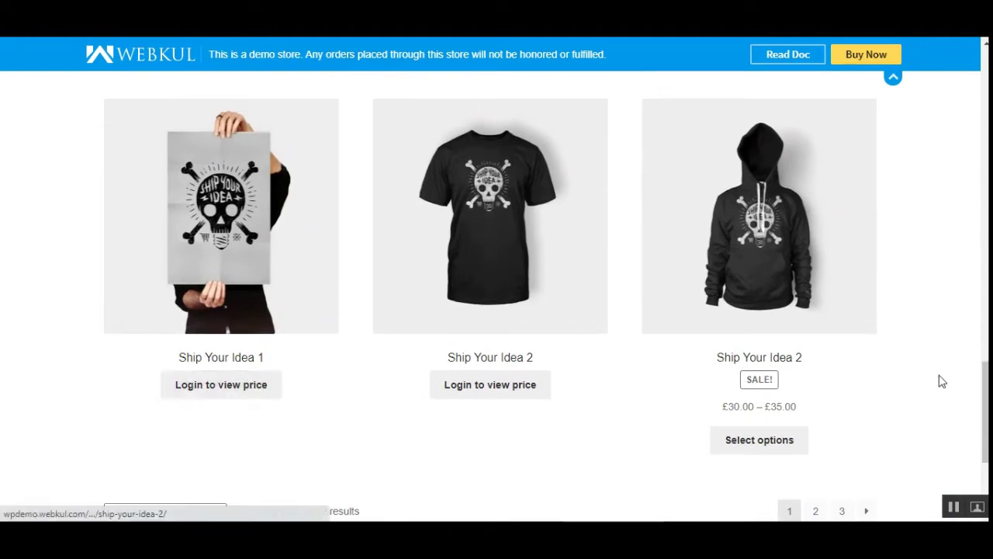
left_click_drag(985, 411, 985, 161)
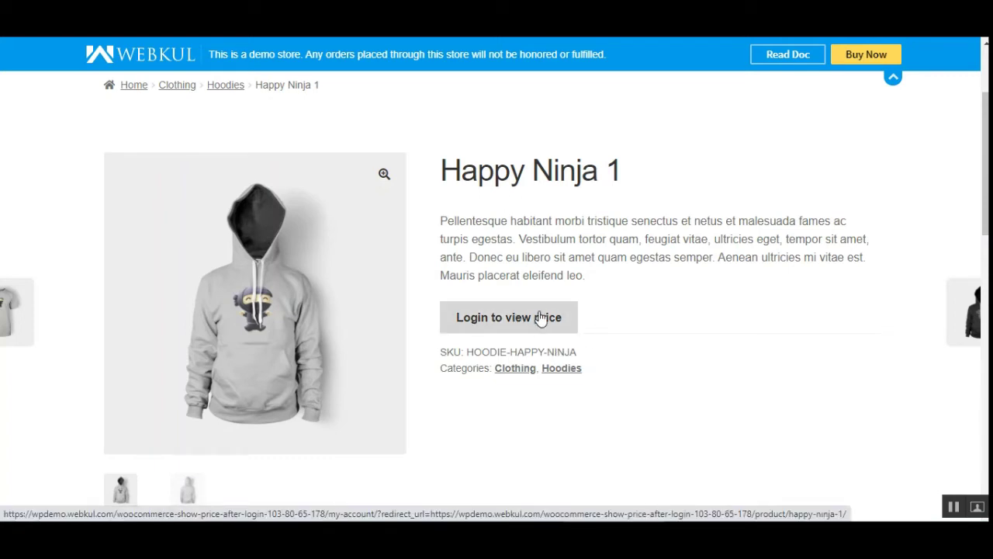
Follow 'Login to view price' to the Register form and enter the new account's e-mail address.
left_click(510, 325)
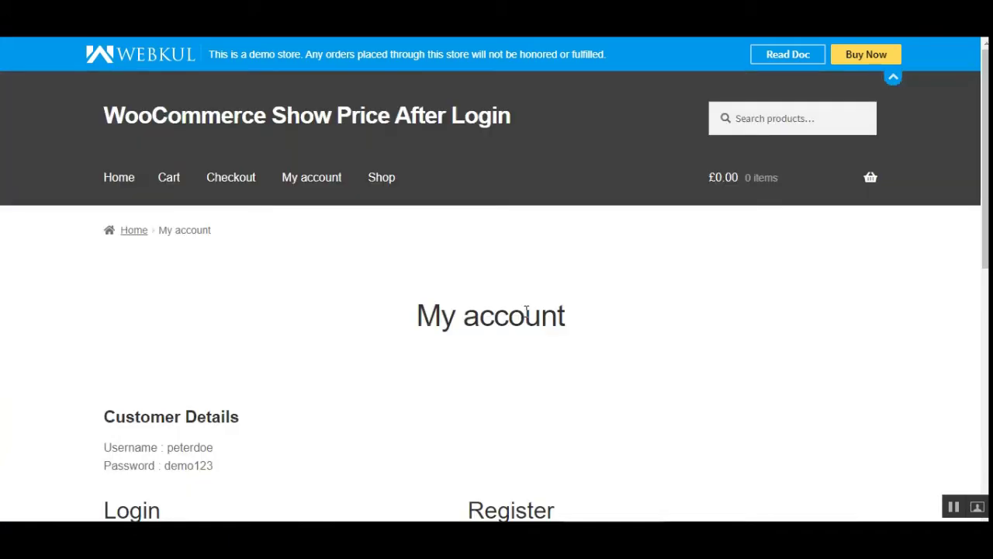
scroll(497, 311, "down", 3)
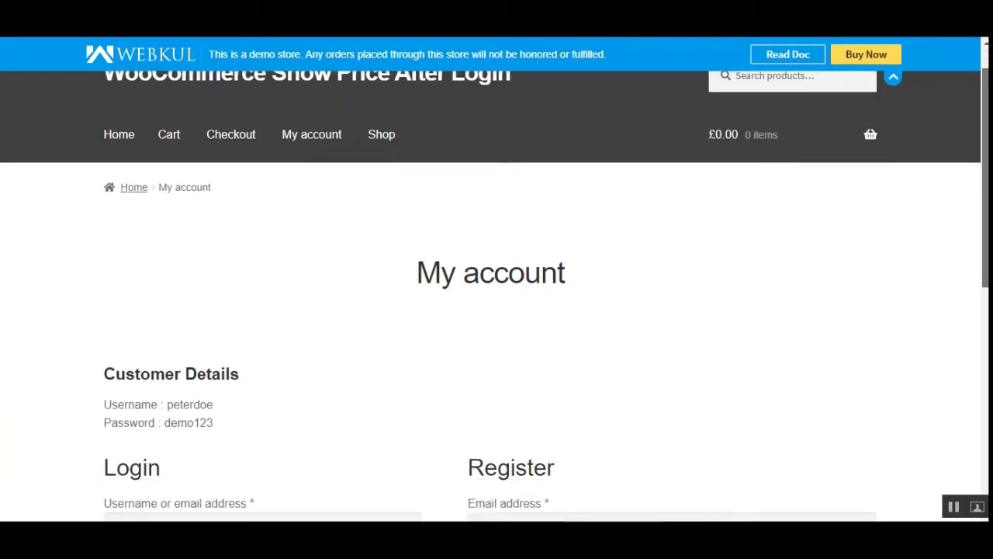
scroll(497, 295, "down", 2)
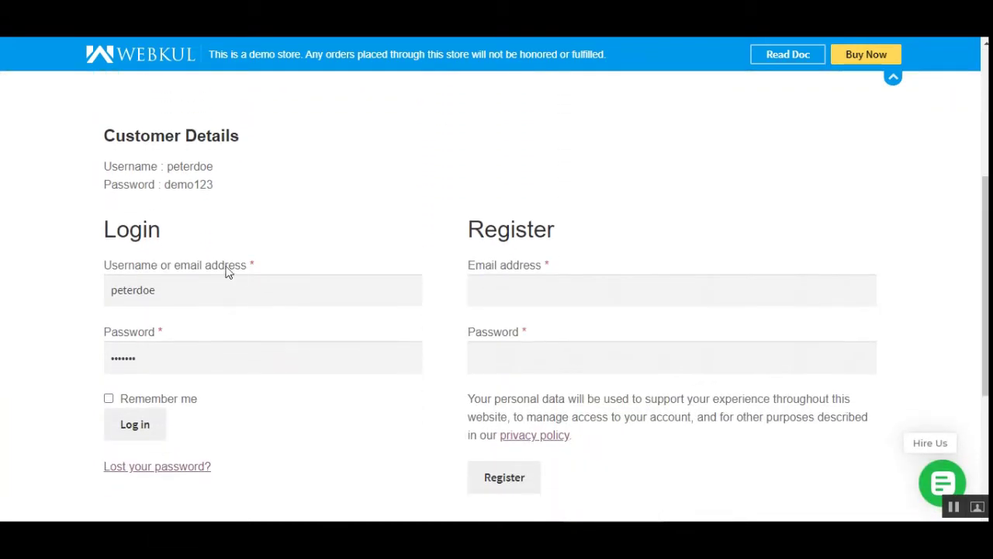
left_click(532, 294)
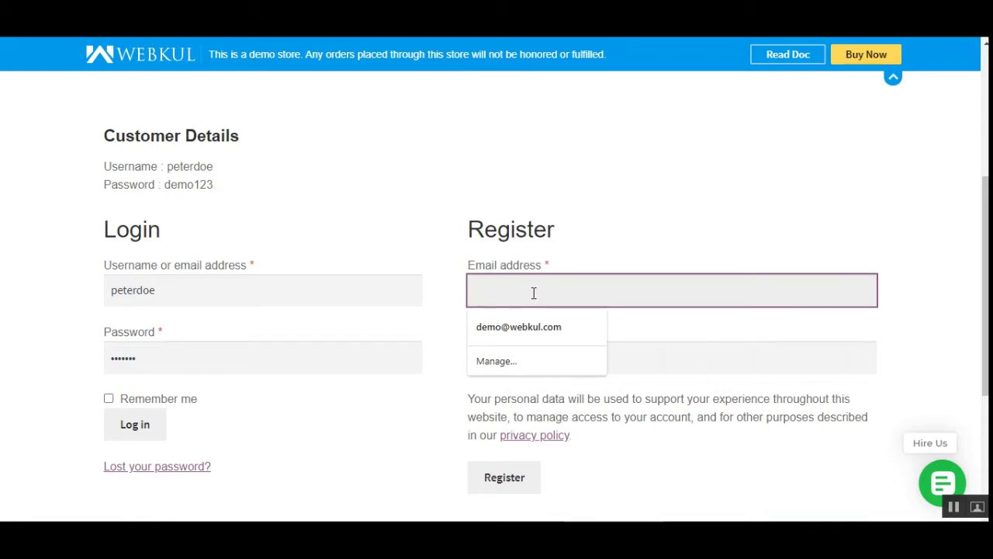
key("Tab")
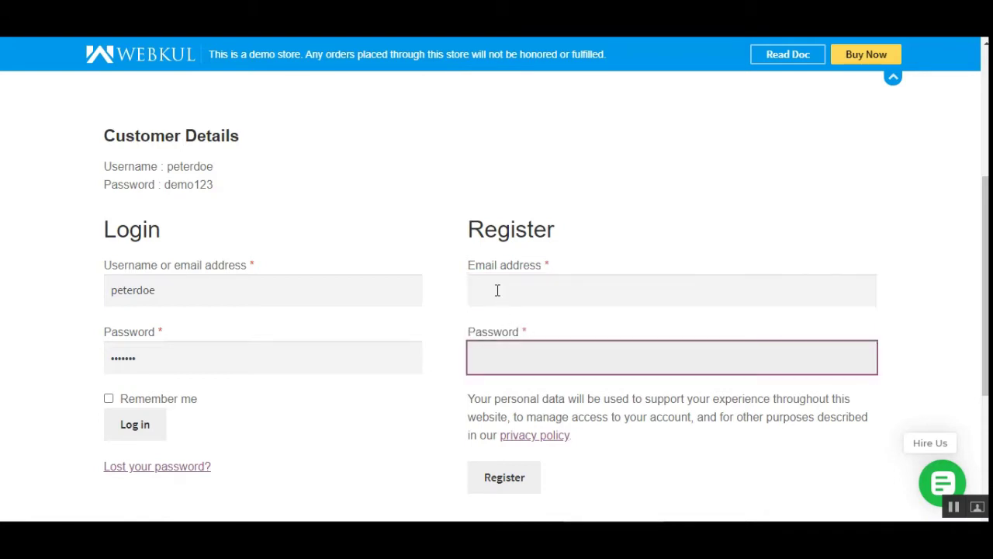
left_click(497, 290)
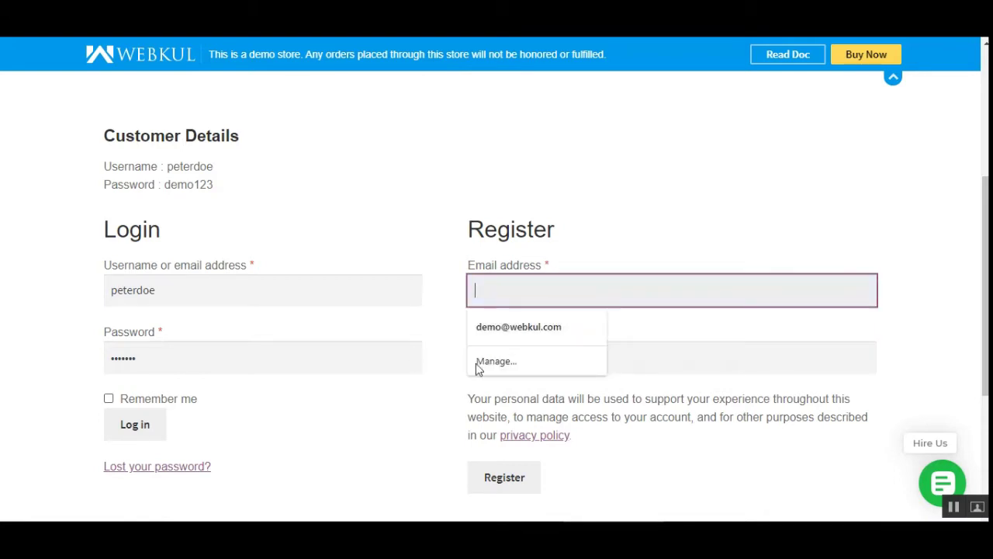
left_click(583, 246)
left_click_drag(487, 231, 549, 231)
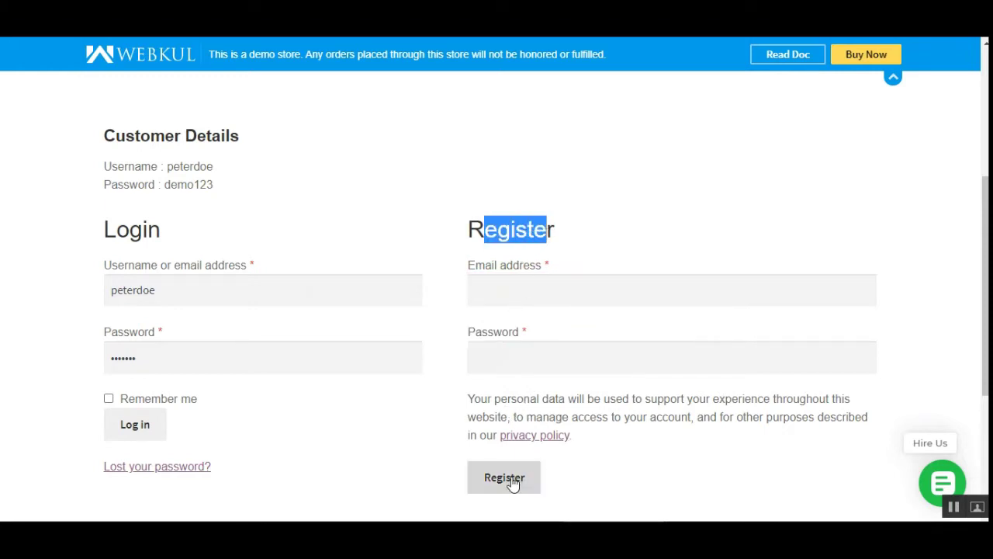
left_click(514, 289)
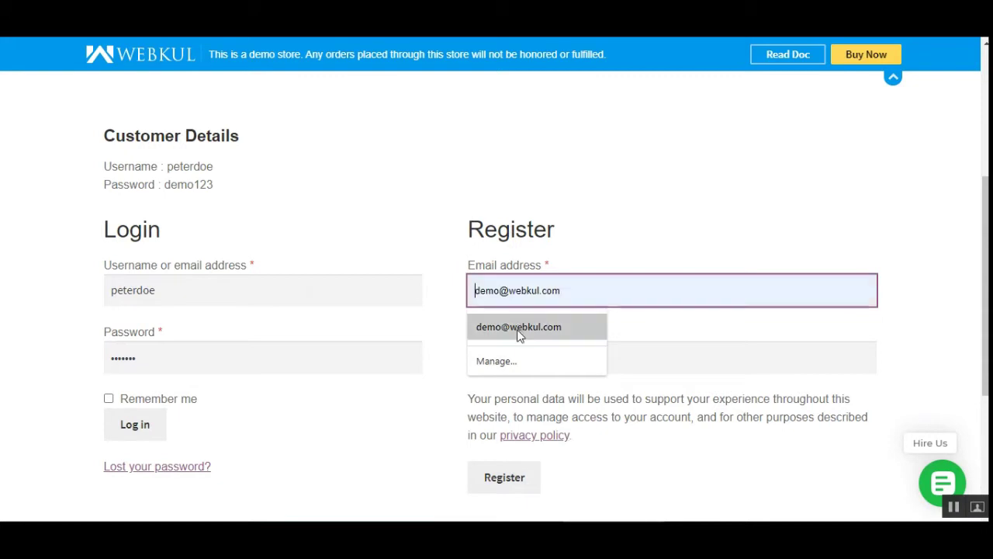
left_click(519, 330)
left_click(504, 291)
type("232")
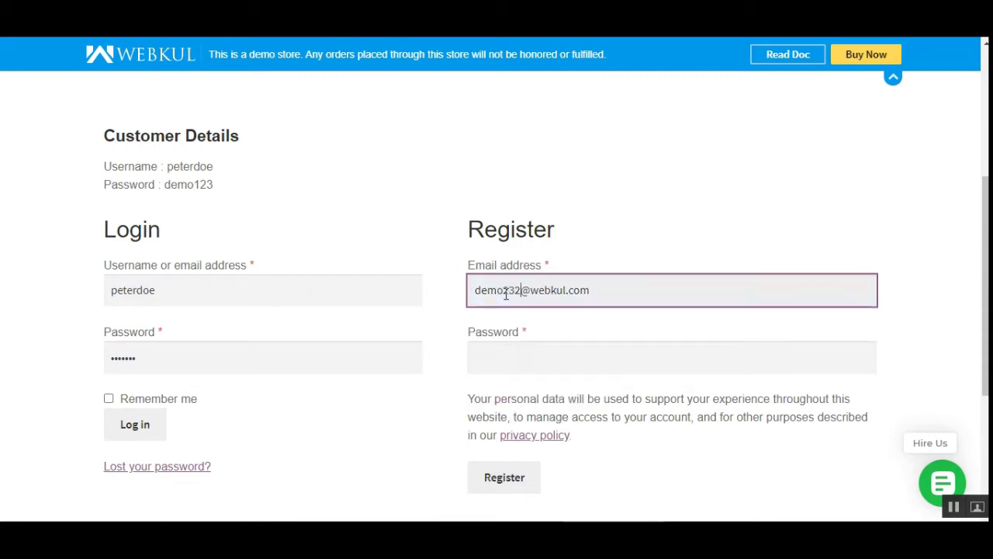
Enter a registration password and submit the Register form.
left_click(505, 353)
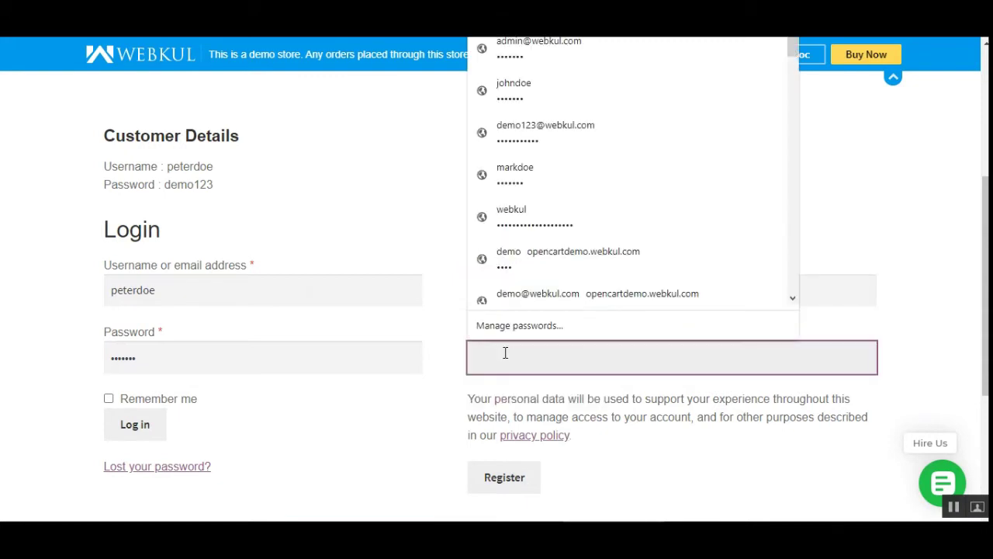
type("demo12")
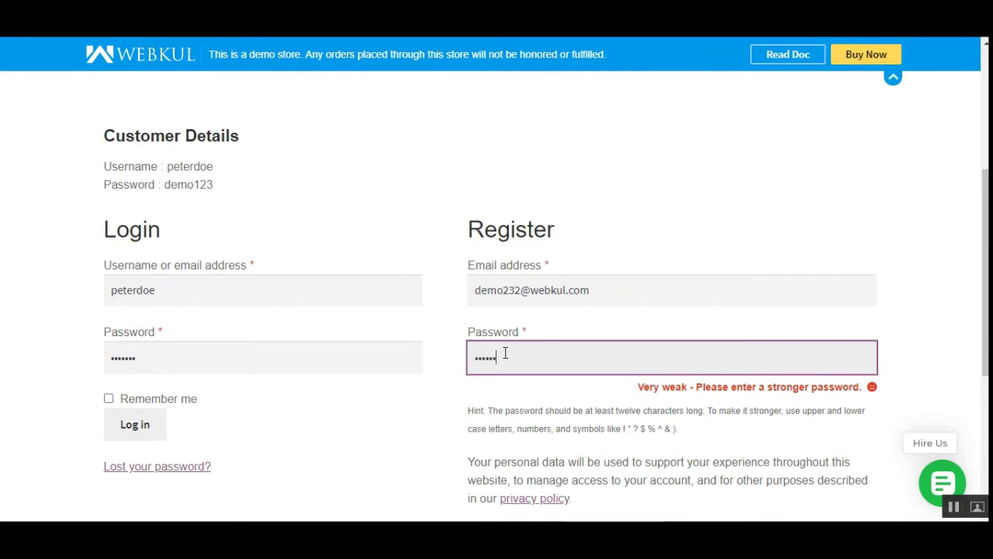
type("3456")
left_click(478, 357)
left_click(532, 357)
type("7!@")
scroll(574, 371, "down", 3)
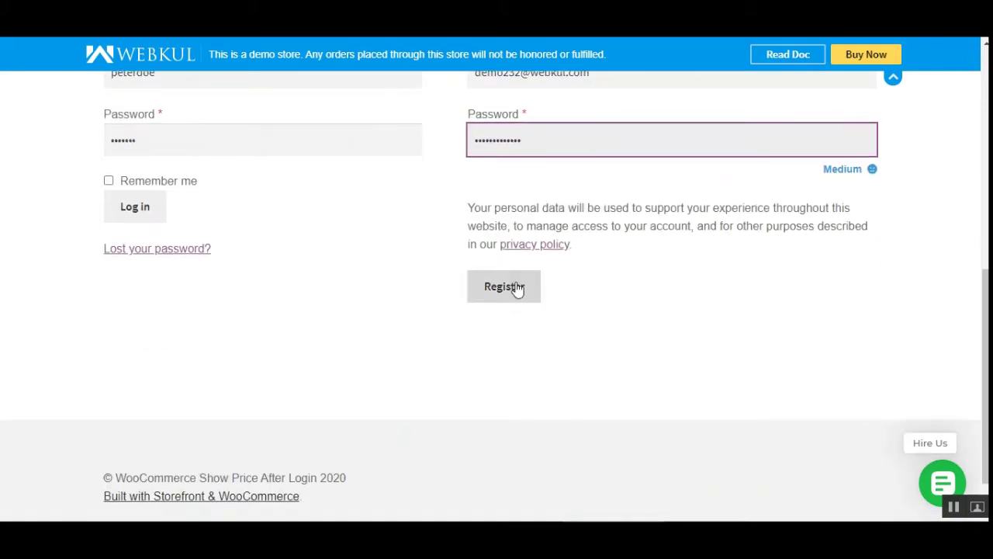
left_click(514, 287)
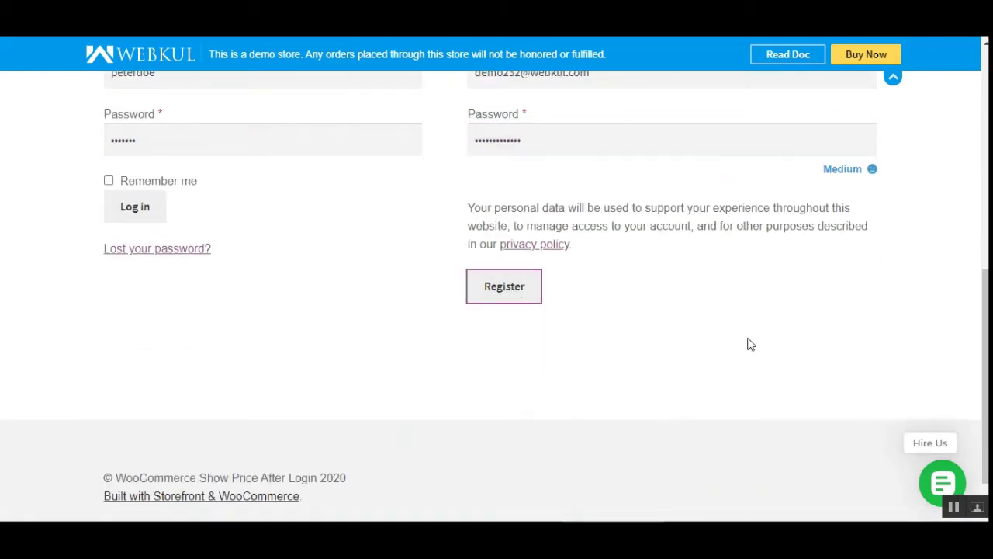
scroll(605, 342, "up", 2)
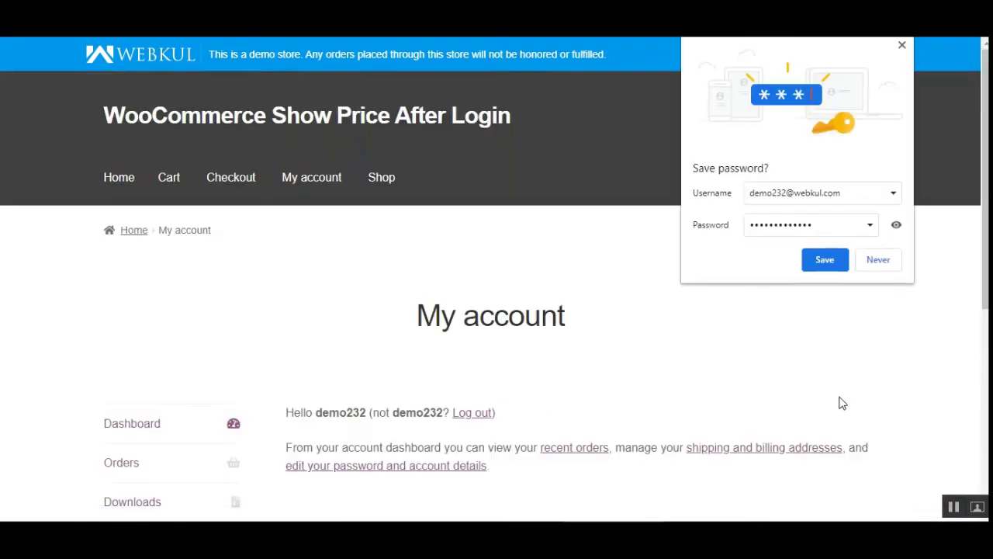
Save the login in Chrome and dismiss the compromised-passwords notice.
left_click(827, 260)
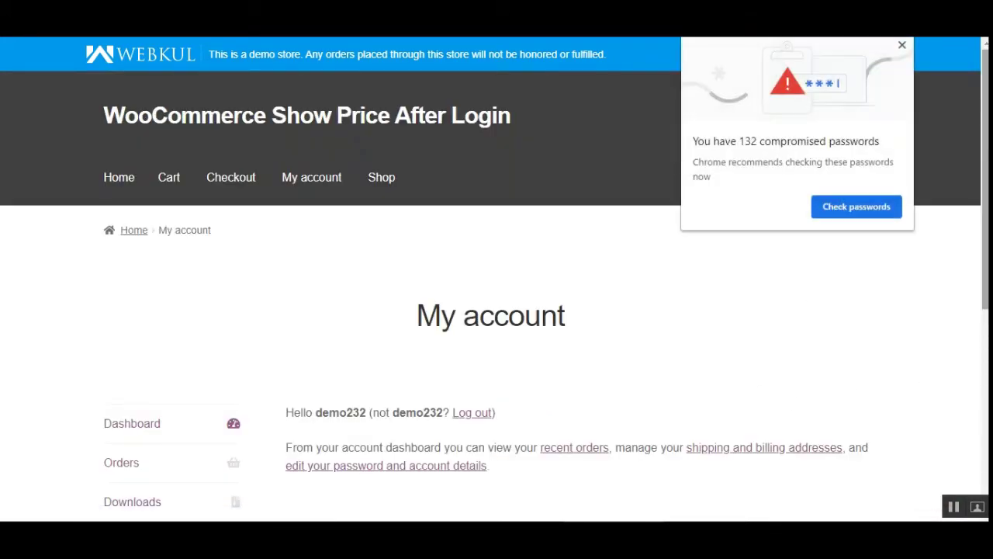
left_click(902, 47)
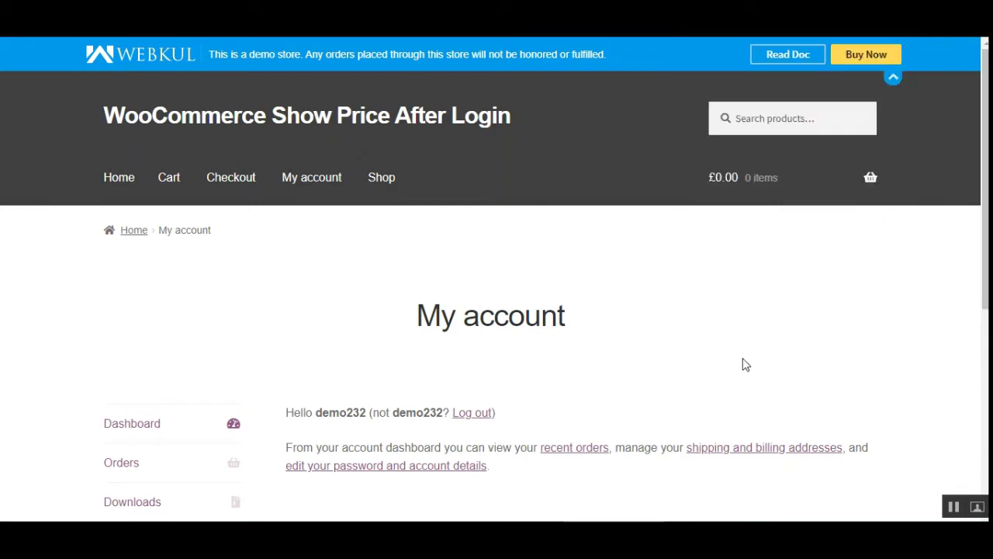
scroll(743, 358, "down", 1)
scroll(979, 233, "down", 3)
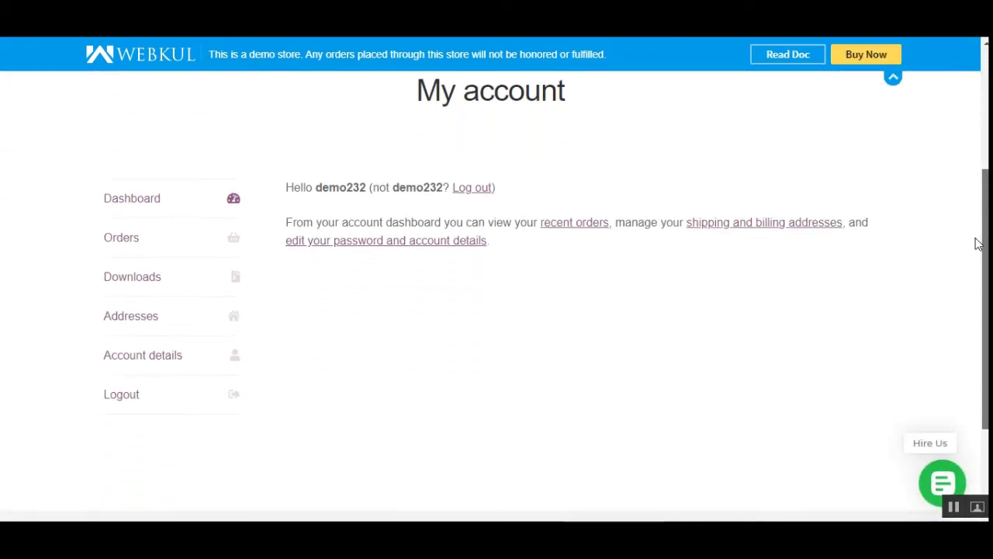
scroll(779, 211, "up", 3)
Browse from the Shop to the Happy Ninja 2 page, now priced £18.00.
left_click(381, 138)
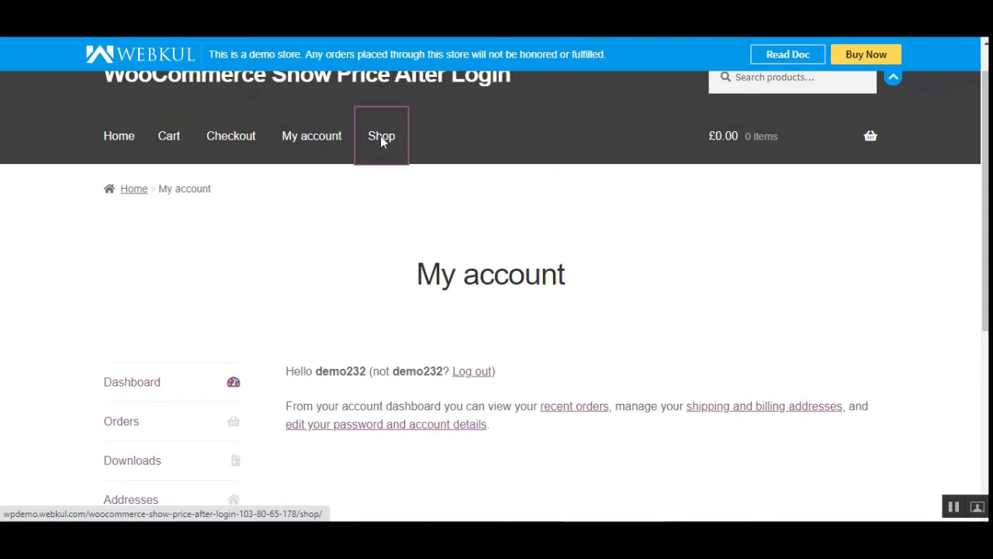
scroll(613, 343, "down", 5)
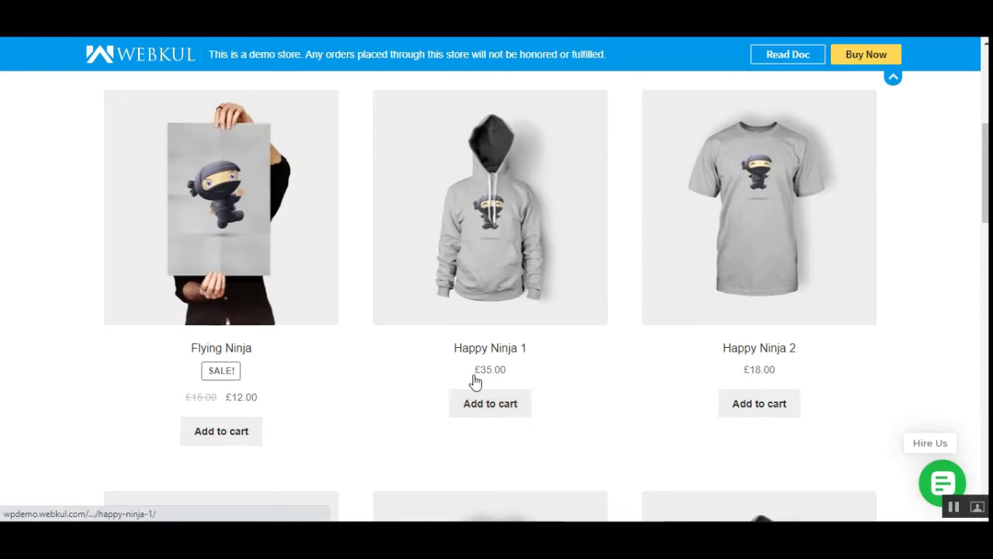
left_click(499, 371)
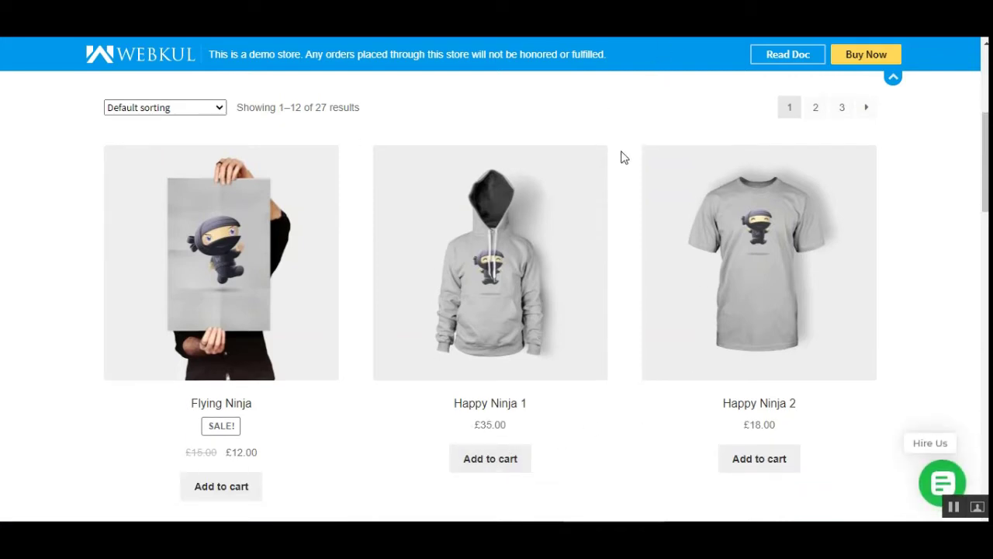
left_click(749, 304)
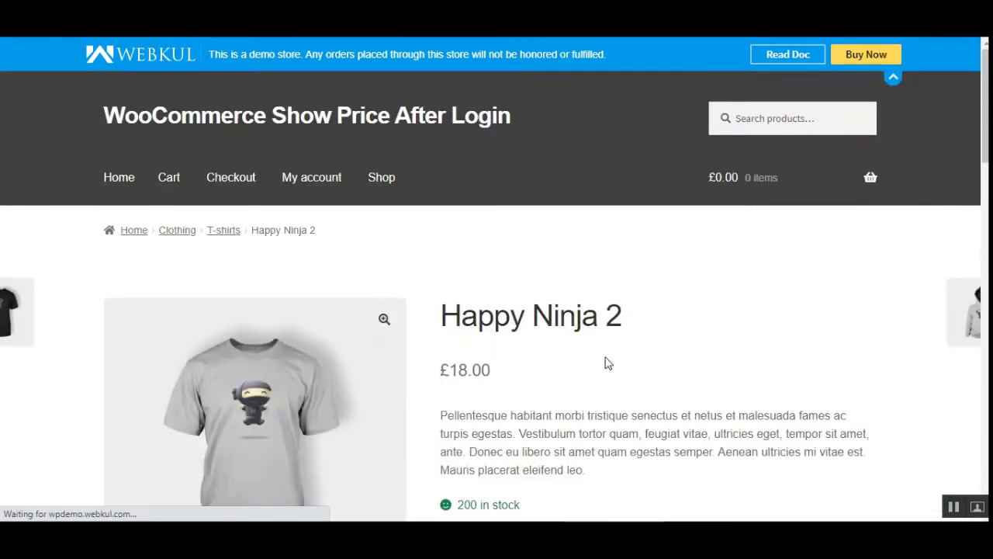
scroll(598, 388, "down", 2)
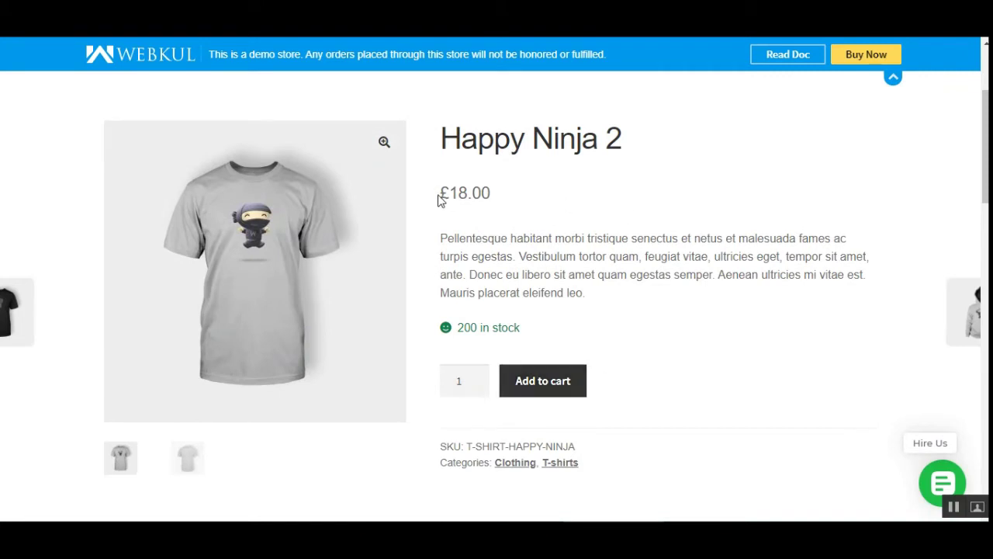
left_click_drag(438, 200, 492, 194)
left_click(497, 198)
scroll(691, 259, "up", 3)
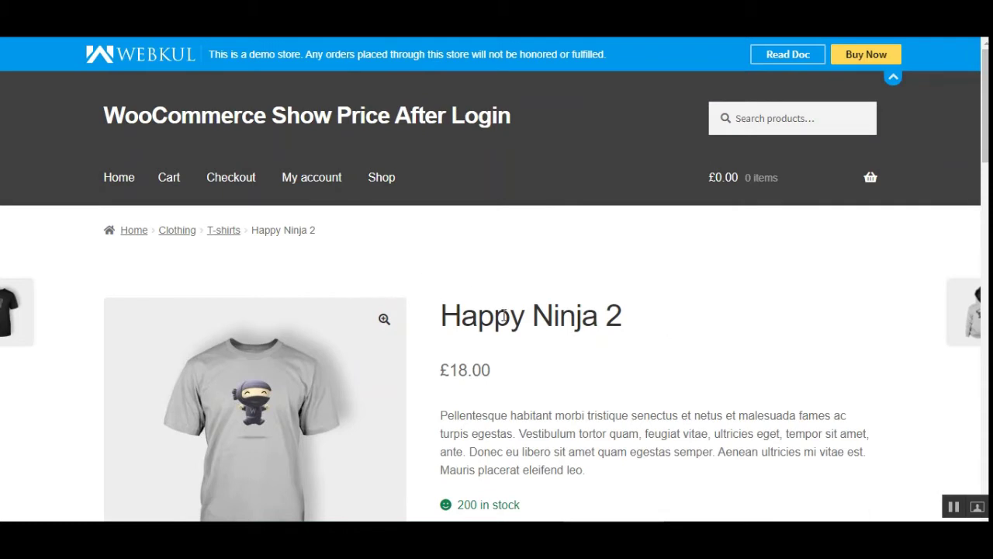
Log out of the new account and log back in as the demo customer.
left_click(311, 180)
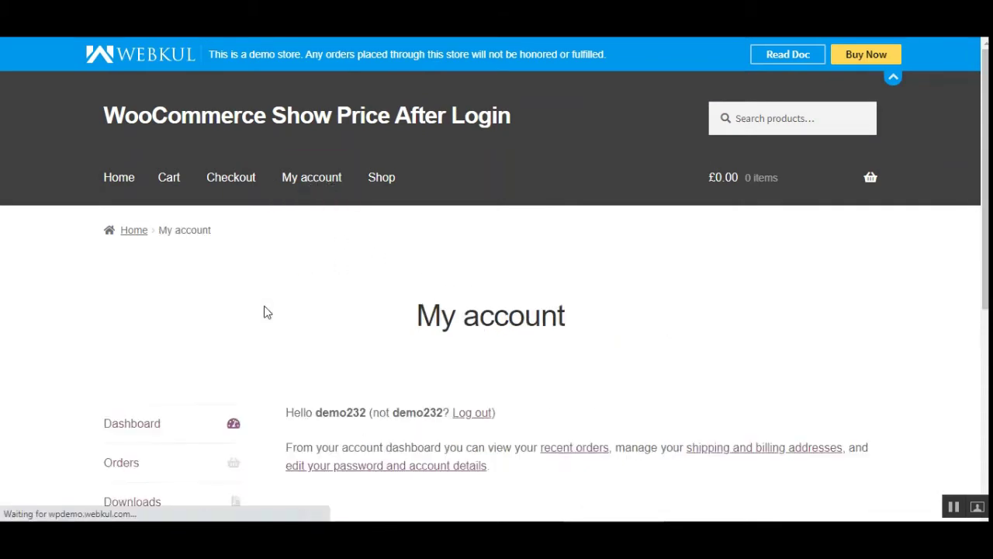
scroll(248, 314, "down", 5)
left_click(125, 248)
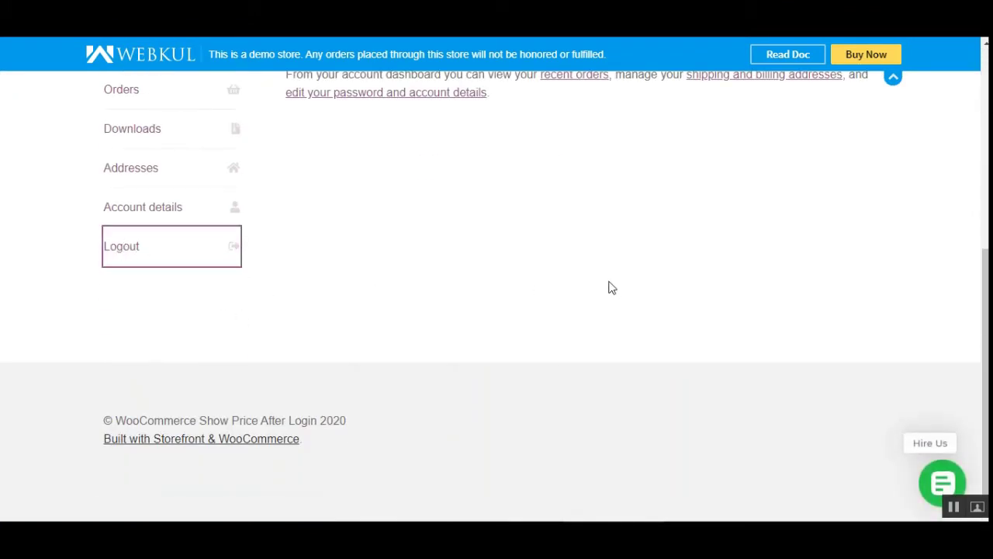
scroll(605, 303, "down", 3)
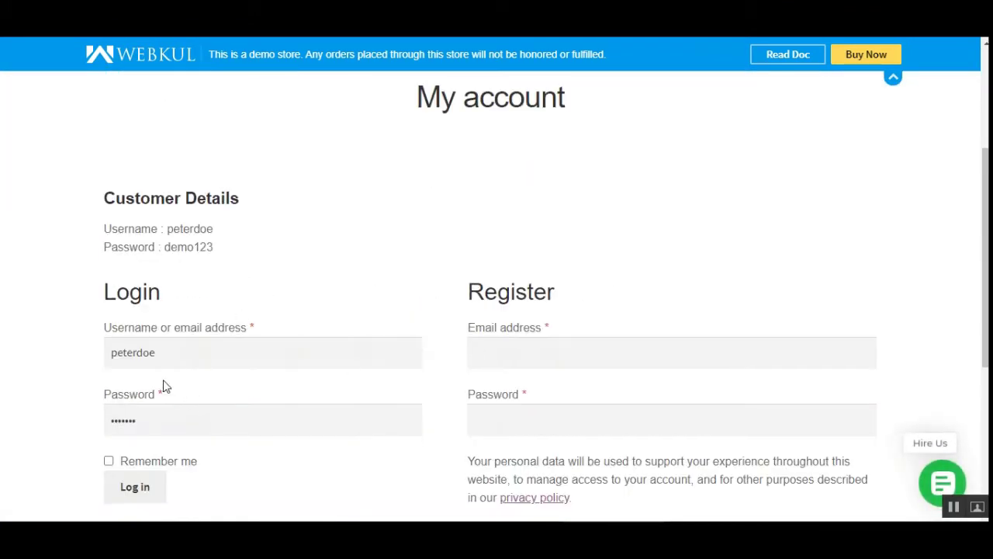
scroll(155, 373, "down", 2)
left_click(143, 357)
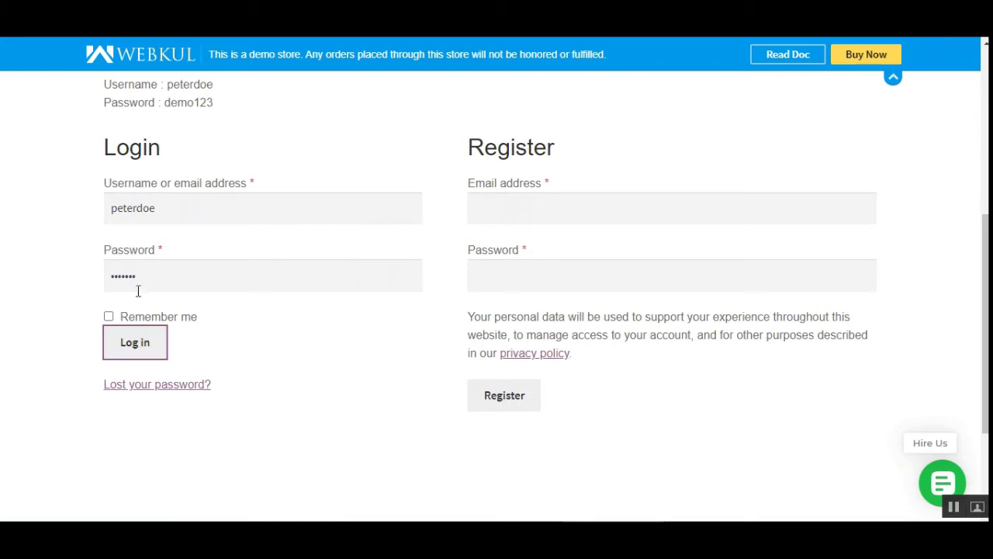
left_click(170, 336)
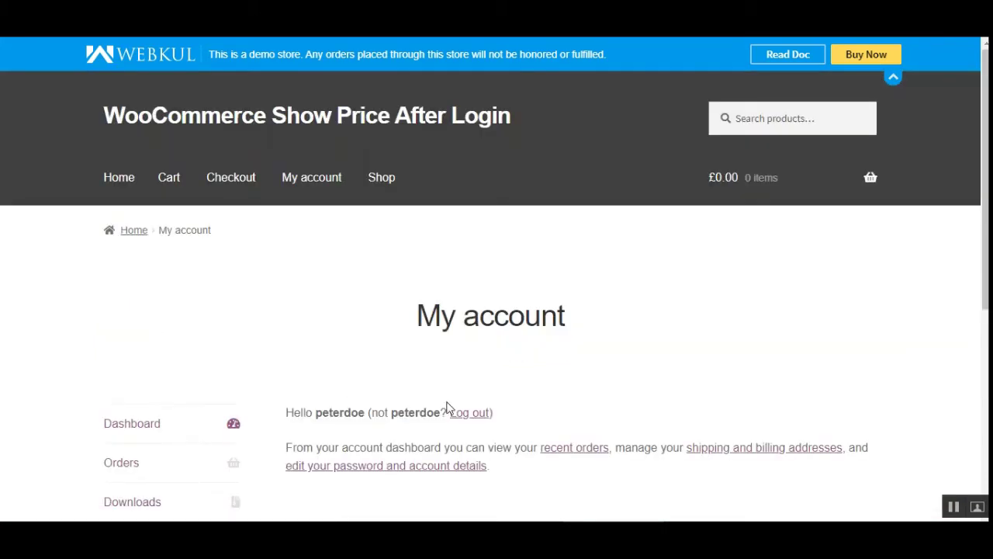
Check Shop prices such as Happy Ninja 1 at £35.00, then log out via My account.
left_click(386, 183)
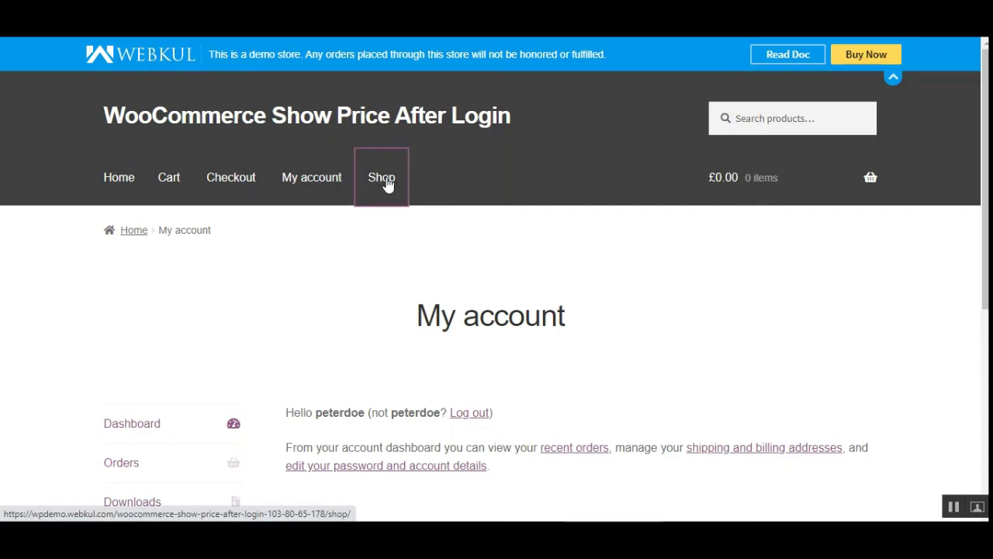
scroll(618, 429, "down", 1)
scroll(600, 428, "down", 4)
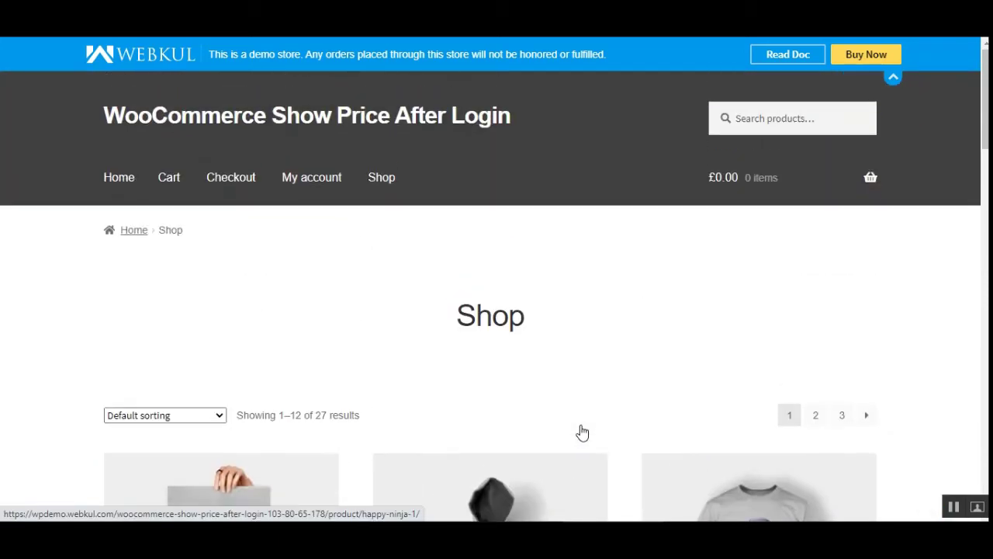
scroll(582, 431, "down", 6)
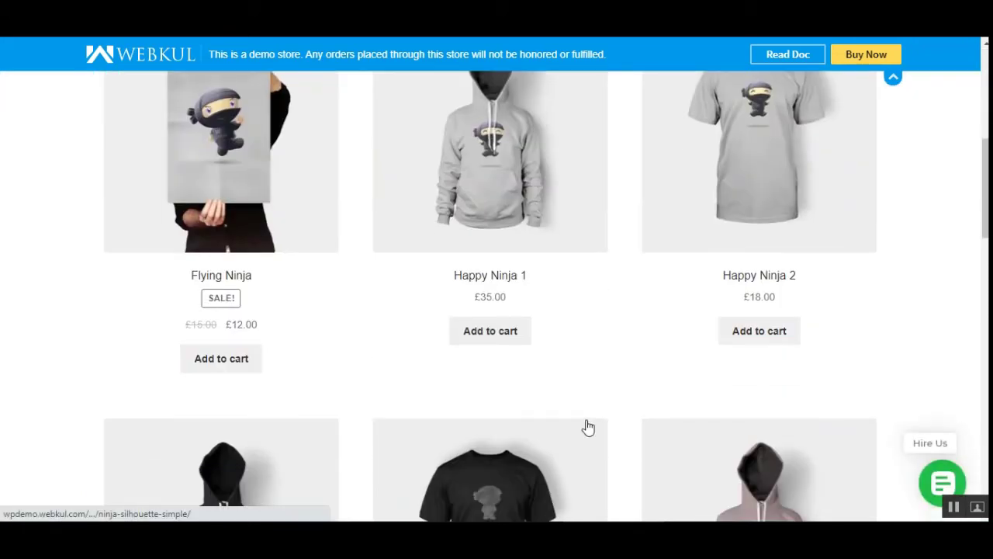
scroll(583, 361, "up", 4)
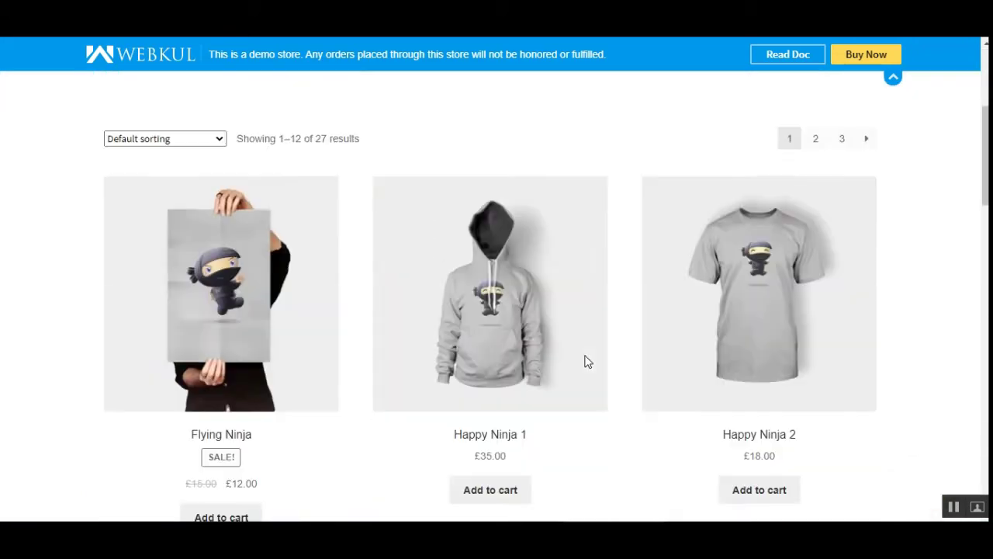
scroll(543, 287, "up", 2)
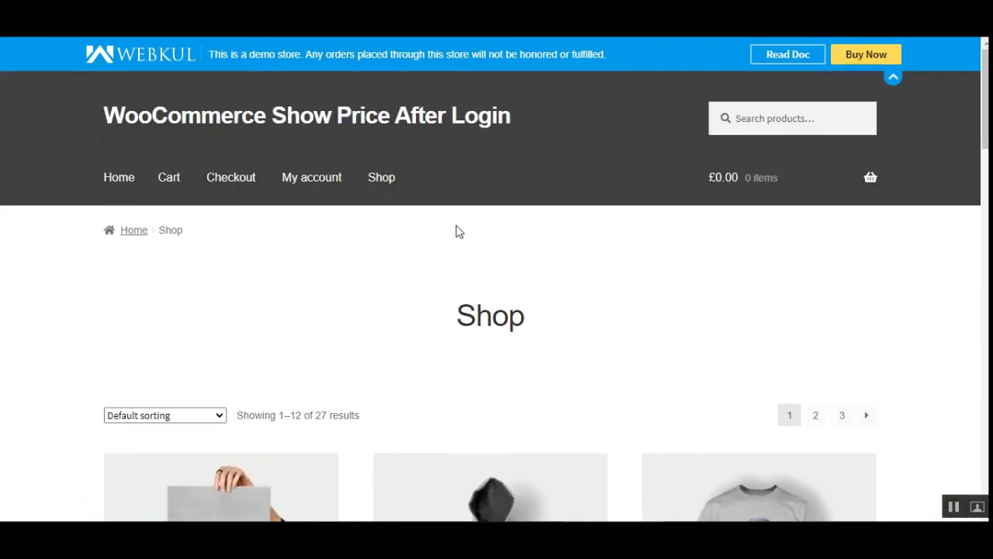
left_click(322, 180)
scroll(266, 336, "down", 4)
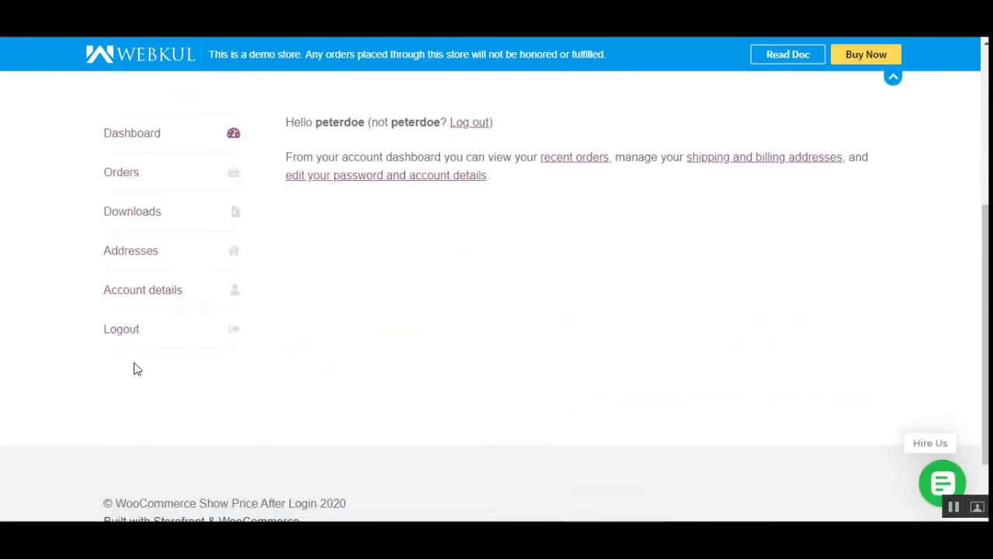
left_click(126, 340)
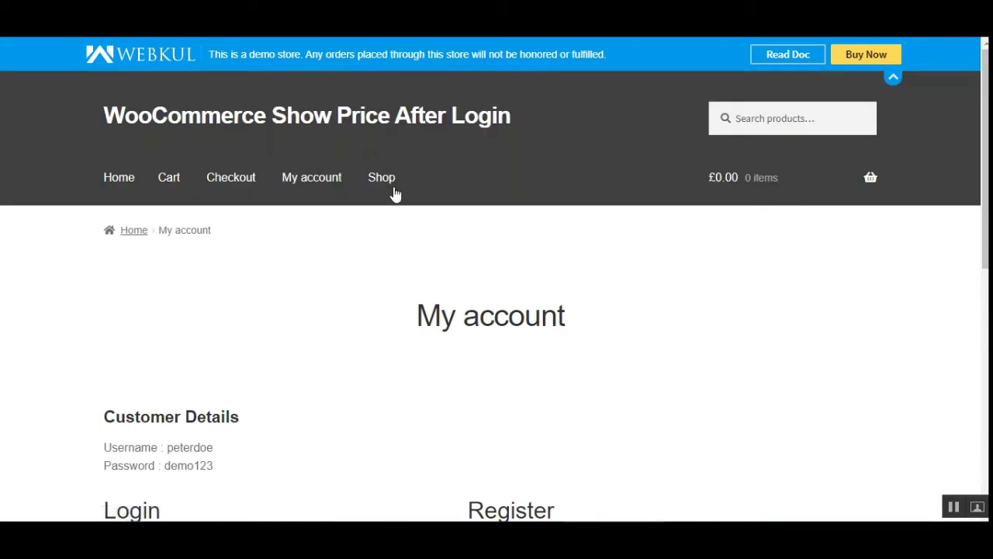
As a guest, confirm the Shop hides Happy Ninja prices and follow 'Login to view price' to the admin login.
left_click(379, 180)
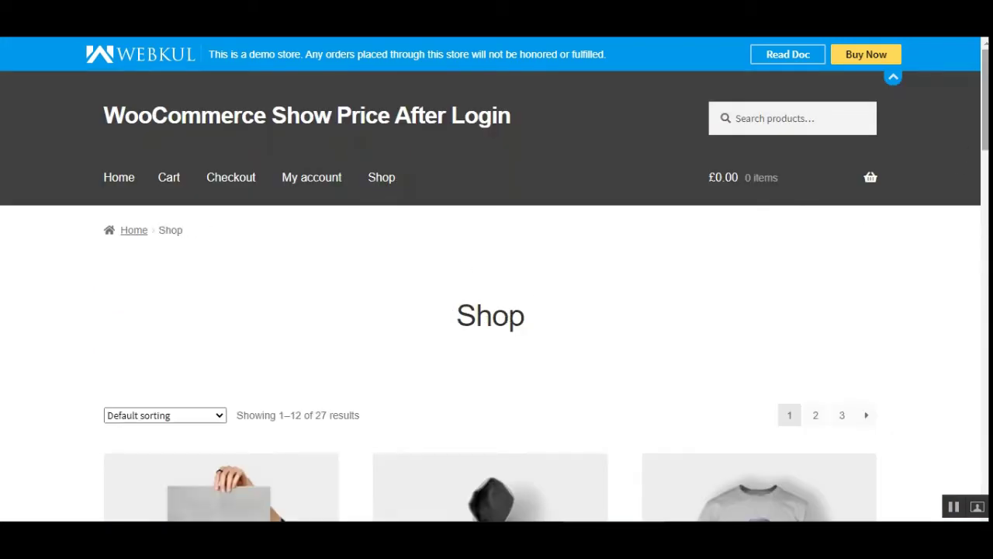
scroll(496, 280, "down", 6)
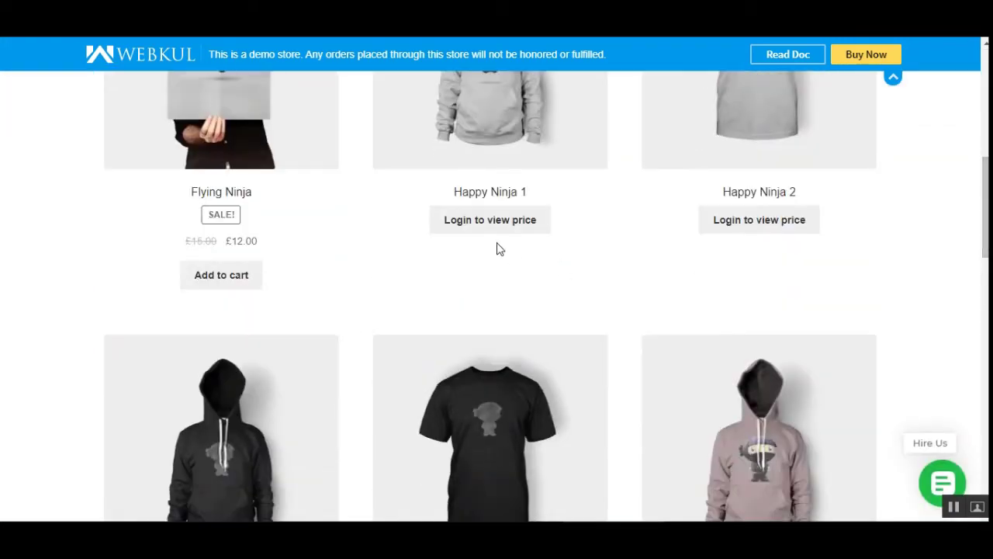
left_click(463, 230)
left_click_drag(984, 229, 984, 122)
mouse_move(766, 197)
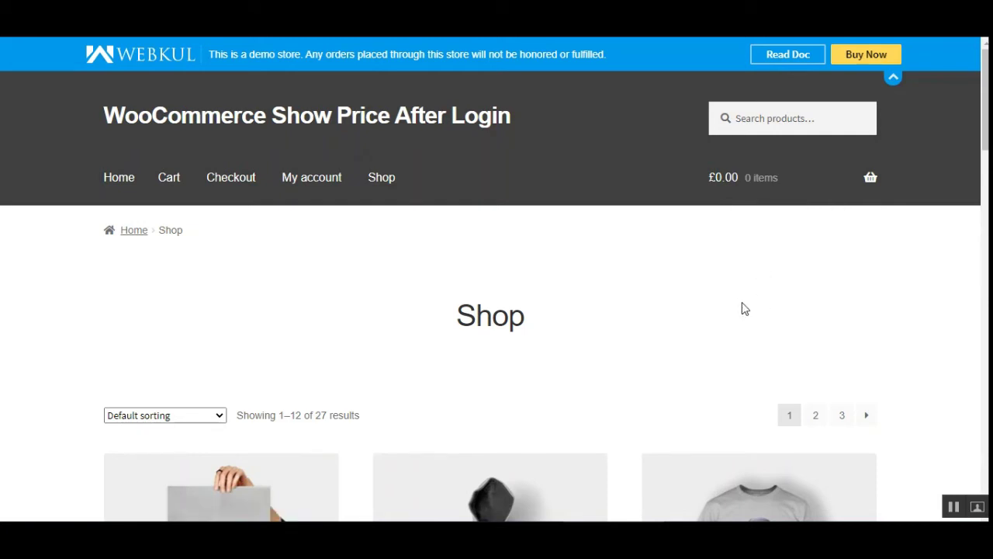
scroll(735, 312, "down", 5)
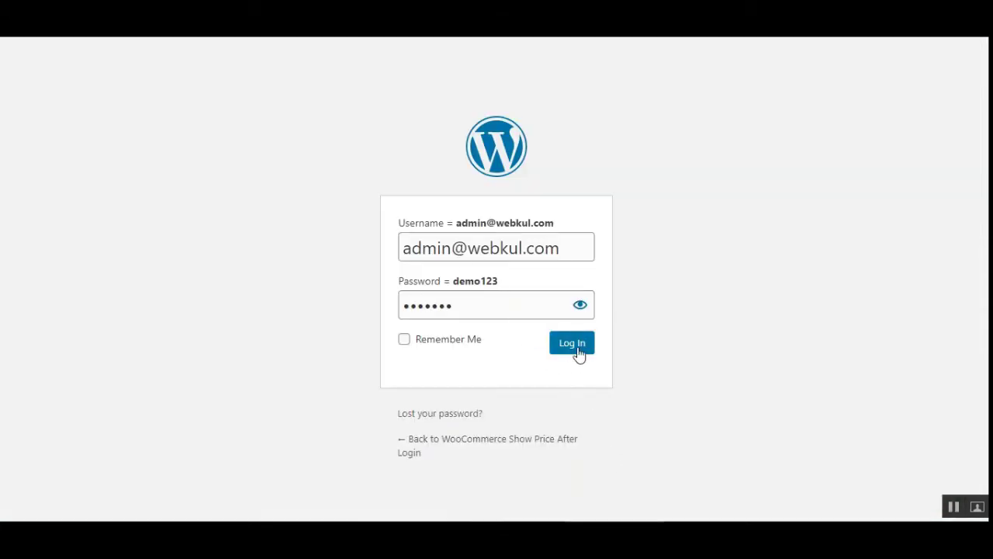
left_click(578, 353)
Submit the filled-in administrator login form.
key("Return")
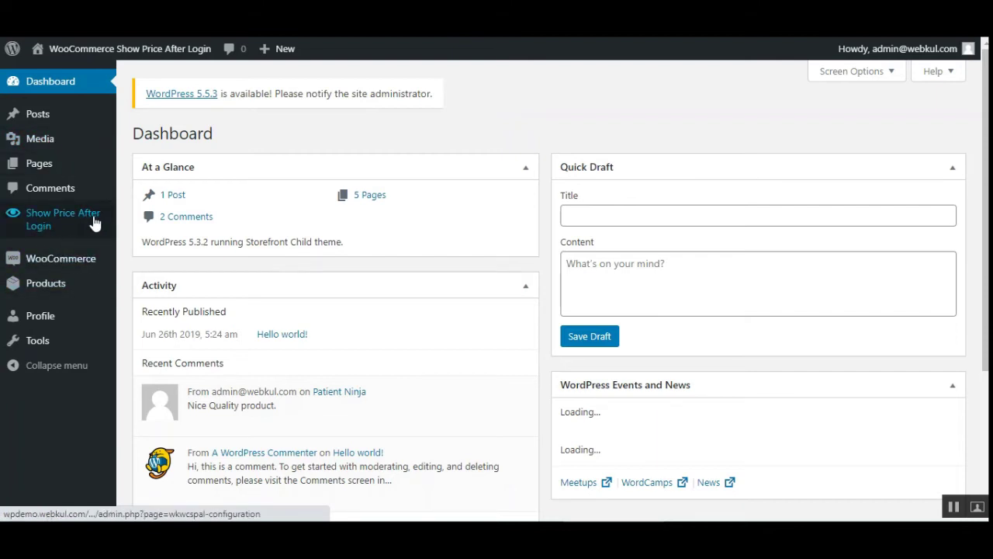
In the Show Price After Login configuration, leave Enable ticked and save the settings.
left_click(51, 226)
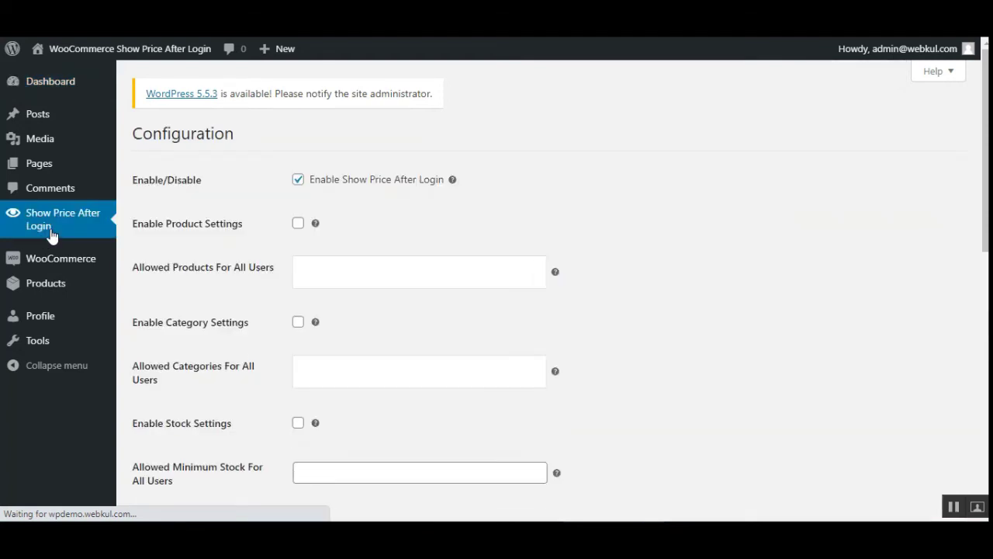
left_click_drag(154, 135, 226, 135)
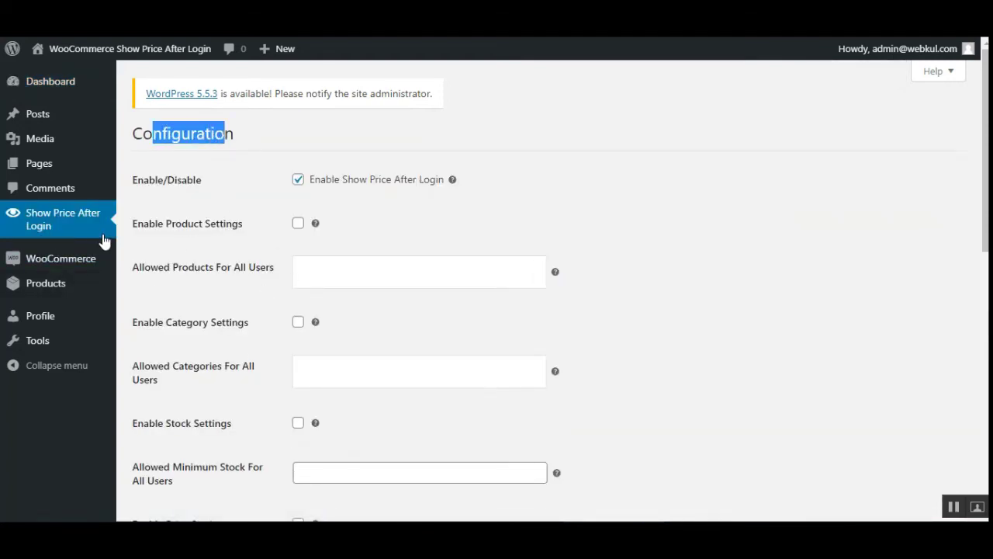
scroll(985, 155, "down", 1)
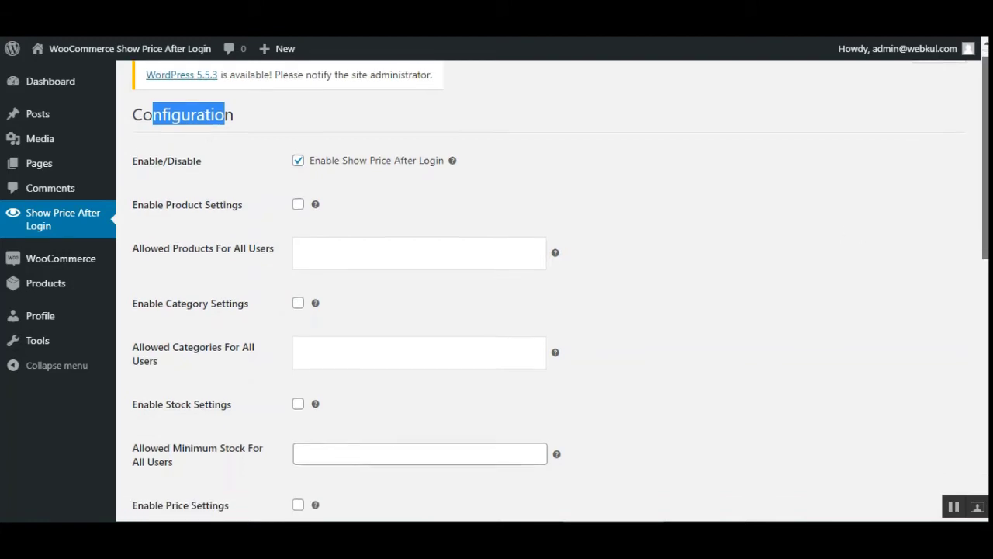
left_click_drag(142, 159, 183, 165)
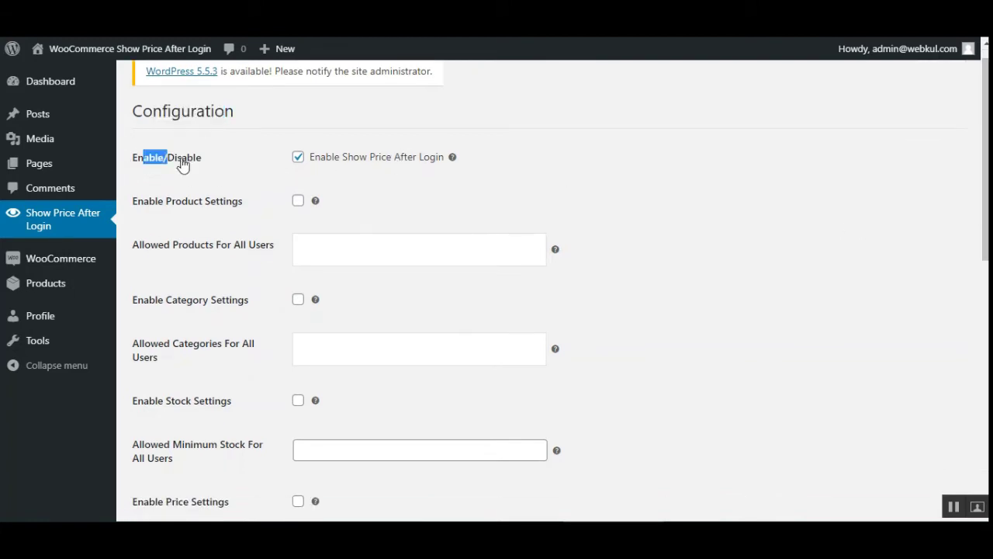
left_click(243, 168)
left_click(298, 161)
left_click(298, 161)
left_click(298, 160)
scroll(574, 267, "down", 8)
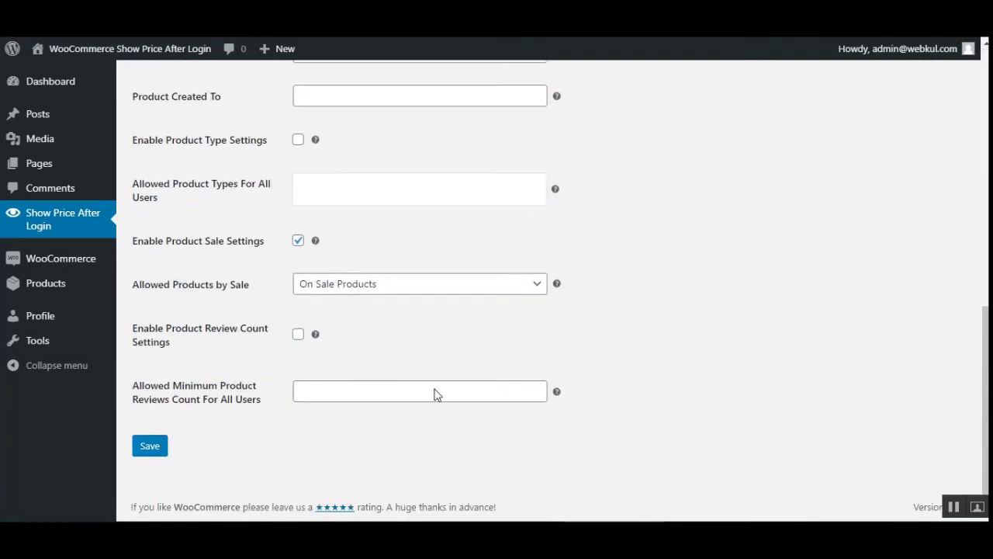
left_click(142, 453)
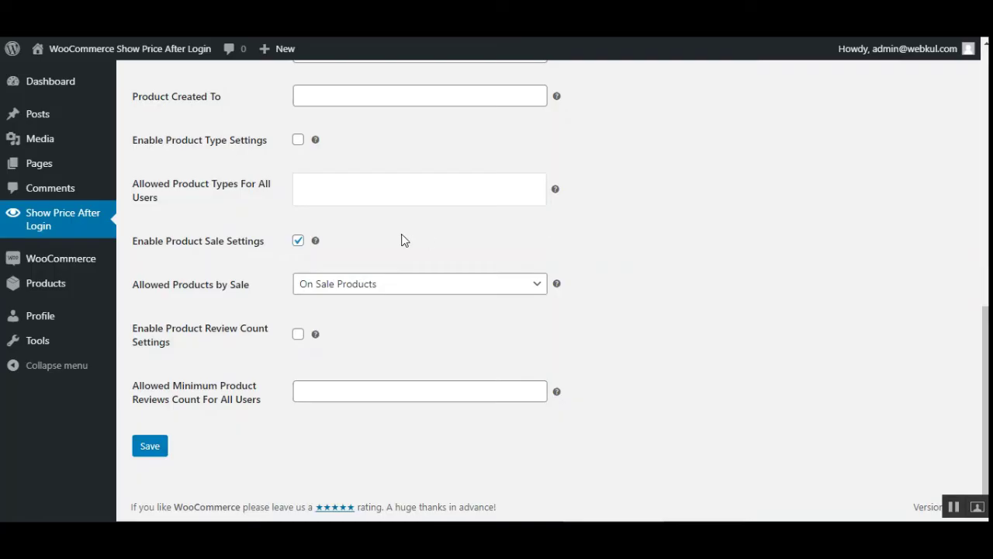
Tick Enable Show Price After Login again, then tick Enable Product Settings.
scroll(252, 243, "up", 4)
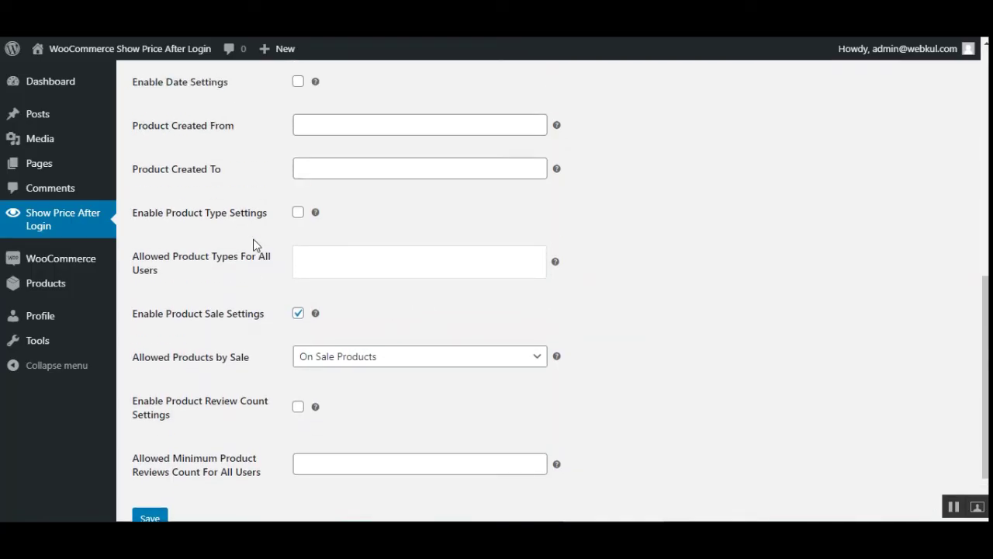
scroll(297, 199, "up", 5)
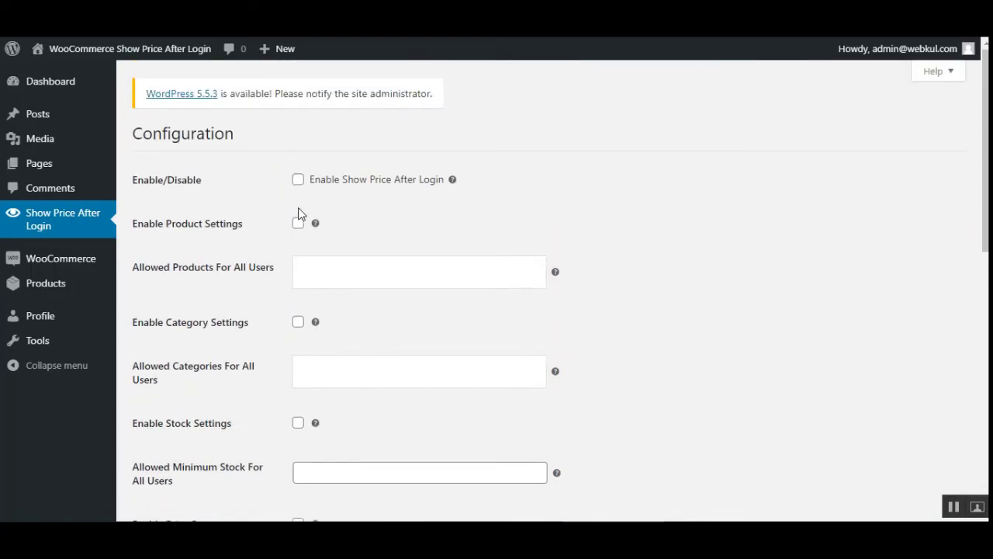
left_click(298, 179)
left_click_drag(144, 229, 231, 235)
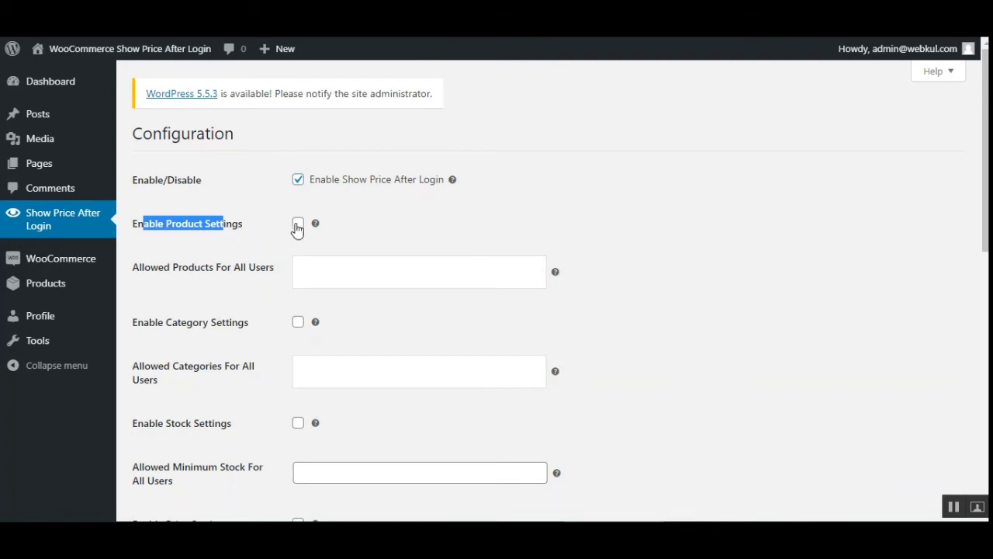
mouse_move(316, 225)
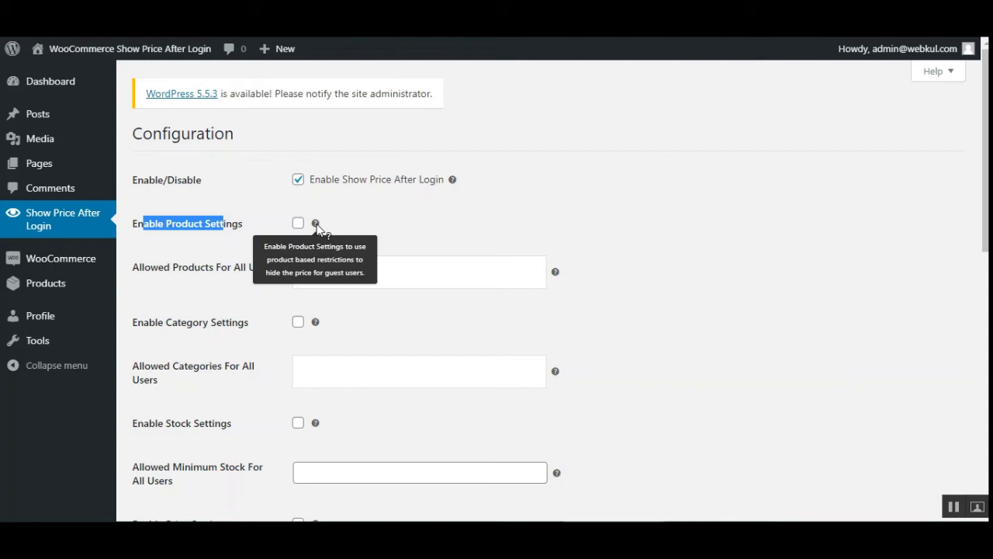
left_click(433, 220)
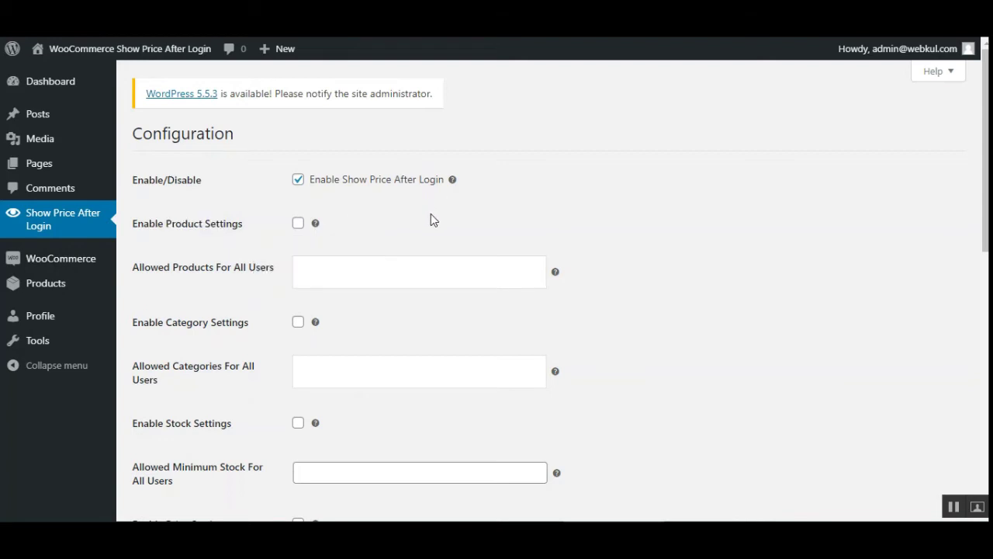
left_click_drag(156, 225, 231, 225)
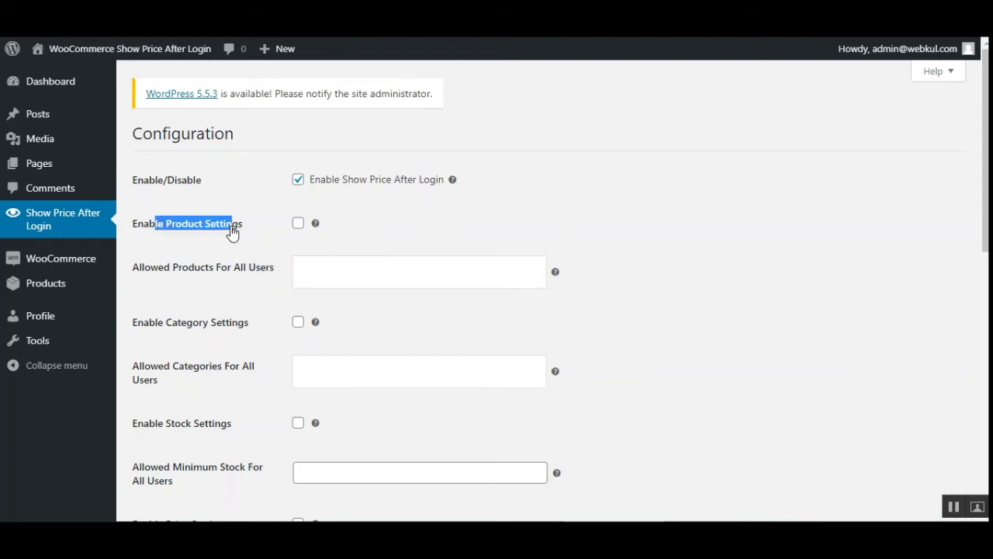
left_click(310, 233)
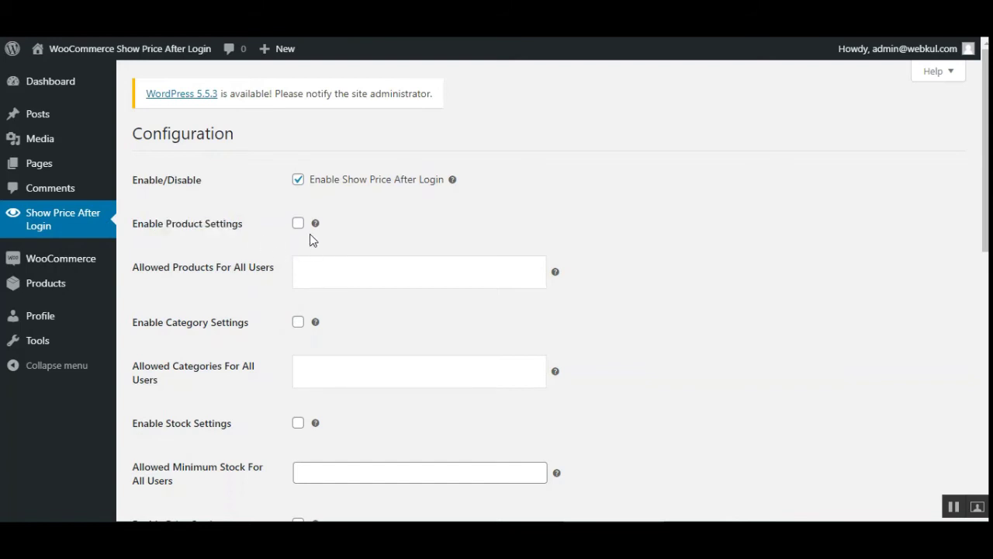
left_click(299, 224)
Add Ship Your Idea 1 to Allowed Products For All Users.
left_click(300, 225)
left_click(299, 225)
left_click_drag(145, 273, 261, 280)
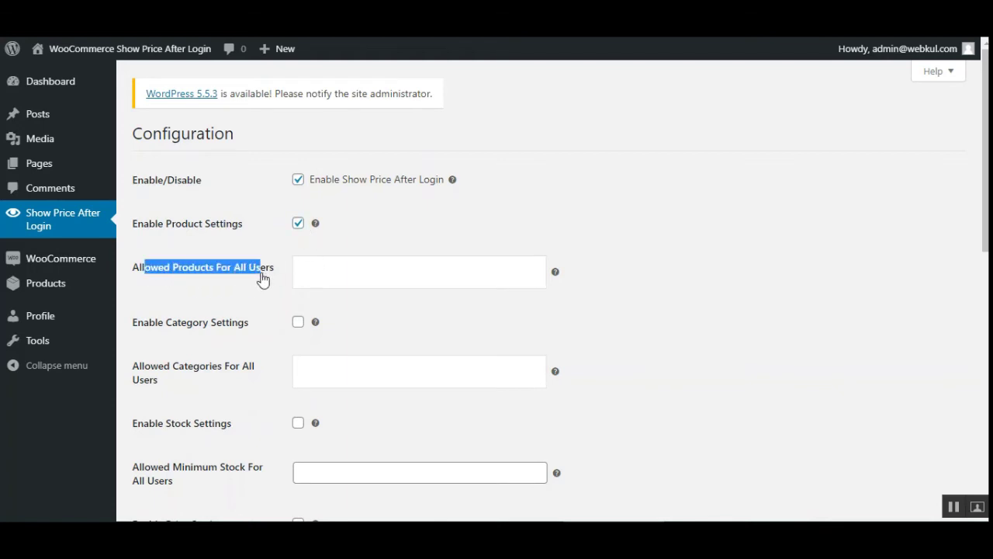
left_click_drag(170, 273, 248, 274)
left_click(349, 271)
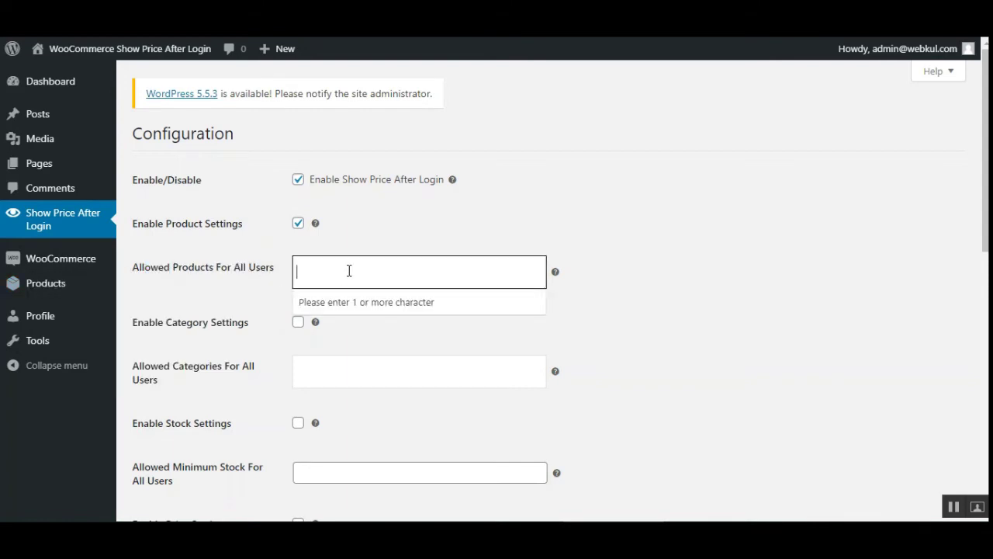
type("b")
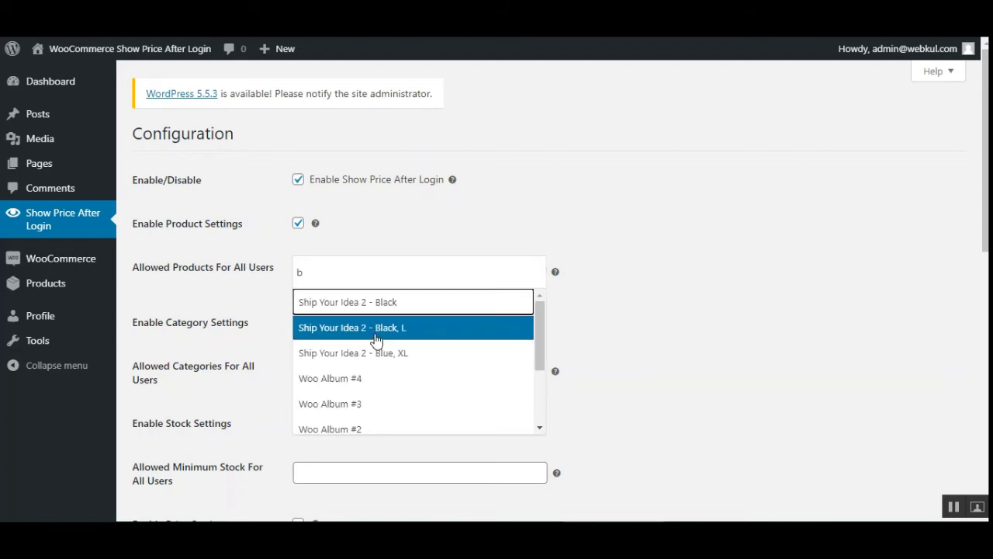
type("el")
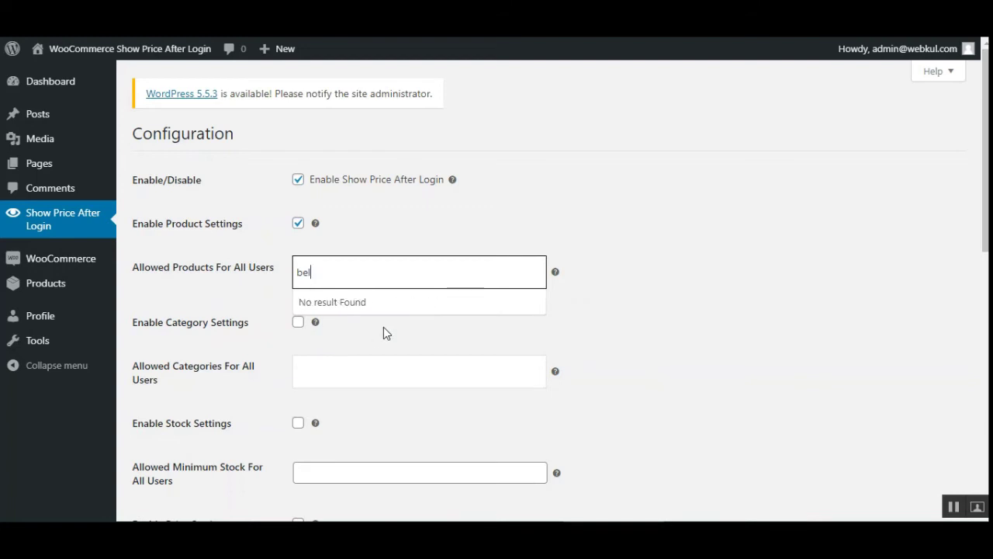
key("BackSpace")
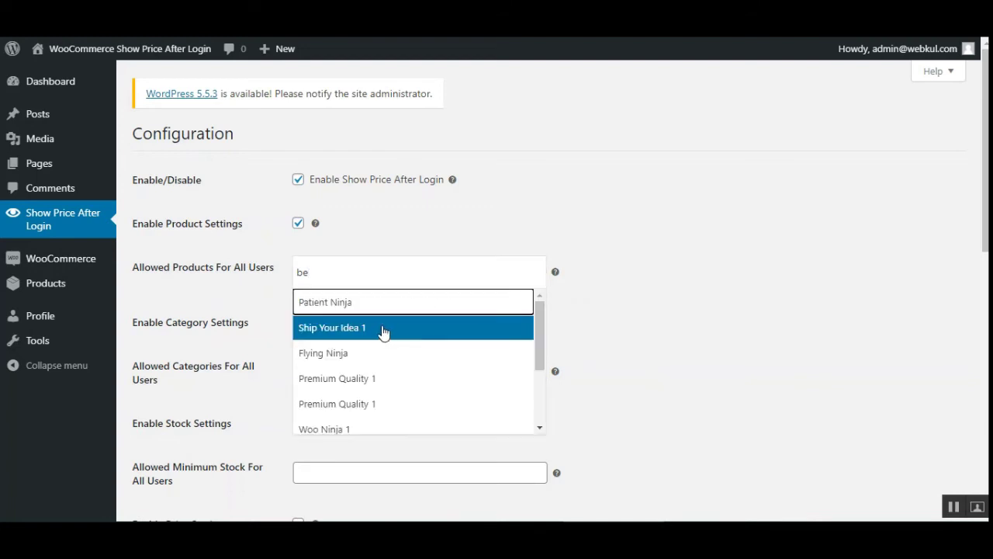
left_click(383, 335)
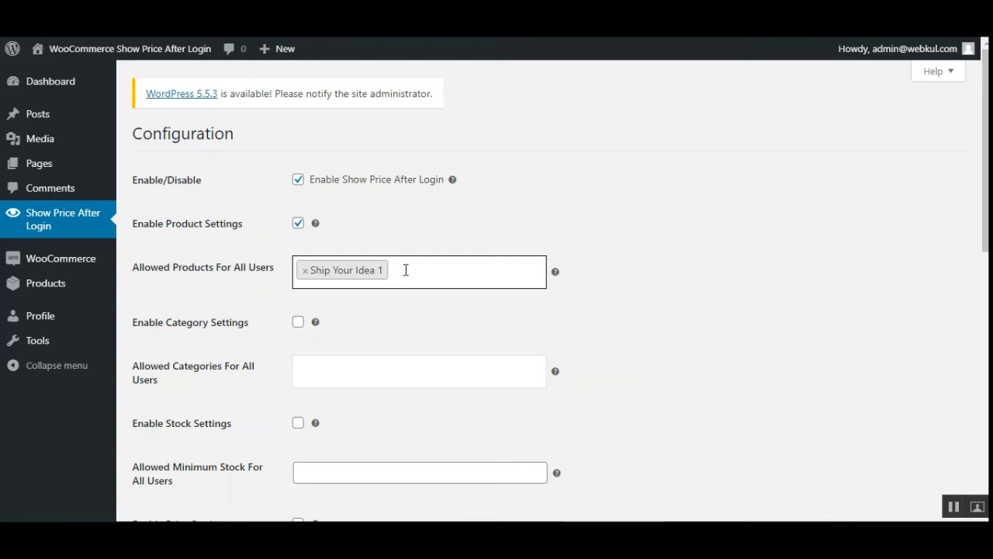
Add Ship Your Idea 2 - Black, L as a second allowed product.
left_click_drag(159, 272, 263, 276)
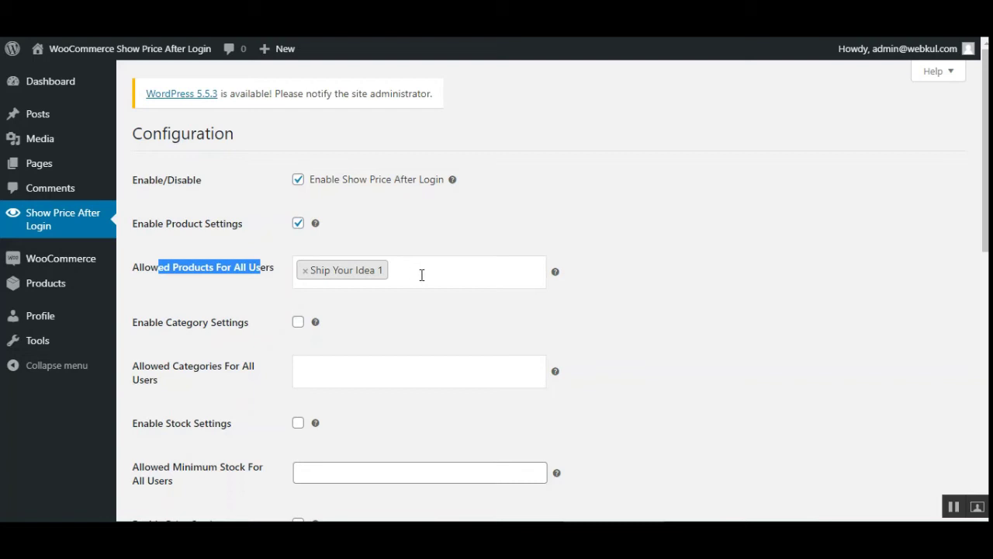
left_click(431, 270)
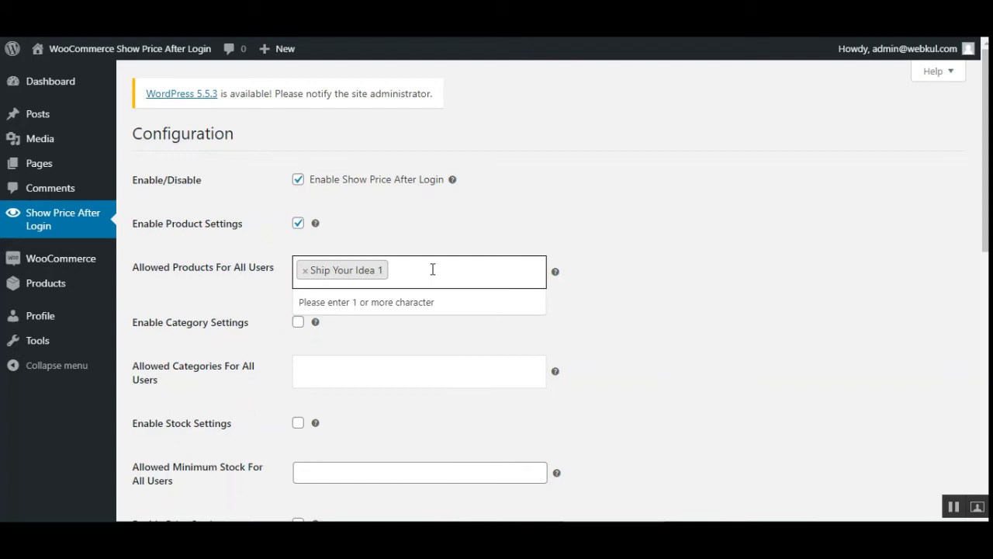
type("h")
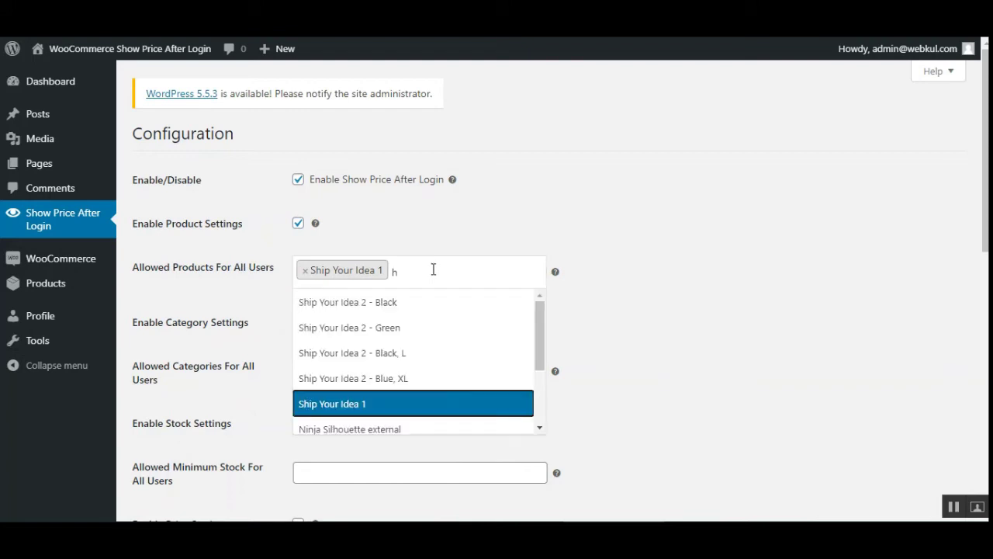
left_click(395, 352)
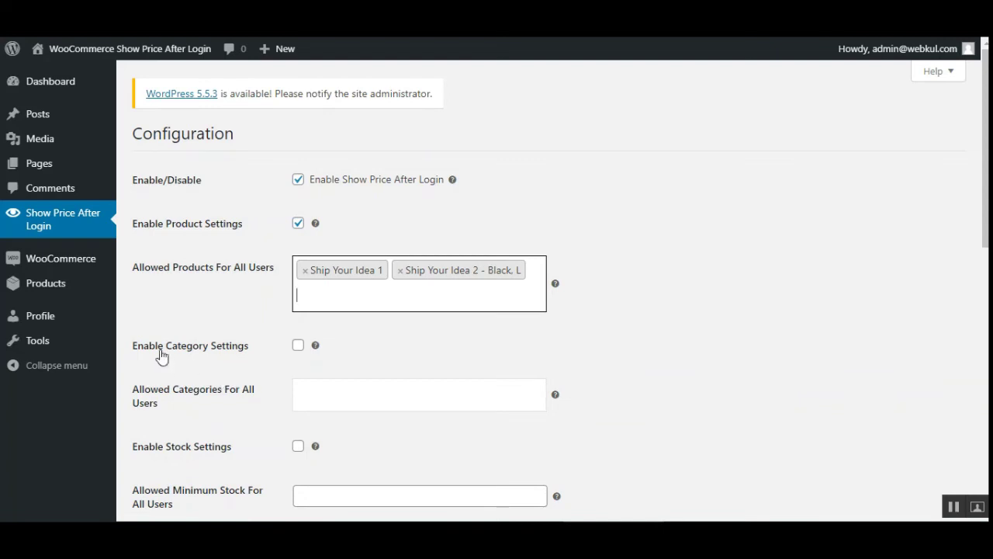
mouse_move(317, 349)
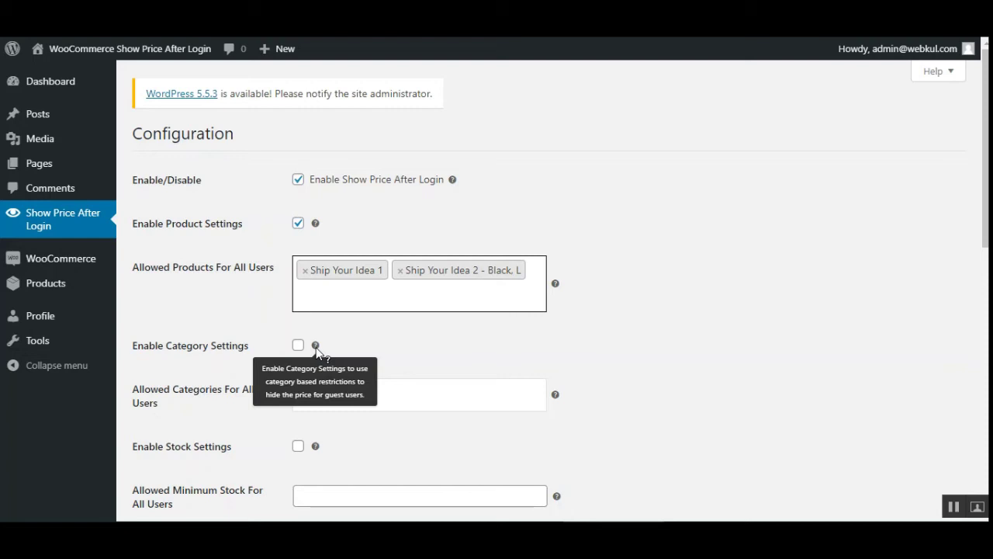
Tick Enable Category Settings and pick Clothing under Allowed Categories For All Users.
left_click(427, 344)
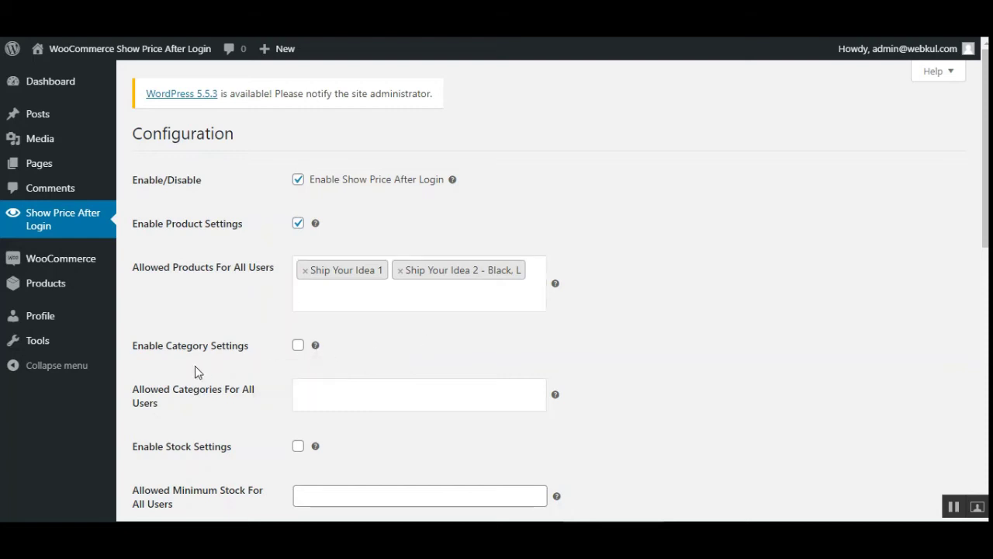
left_click_drag(166, 348, 234, 351)
scroll(972, 229, "down", 2)
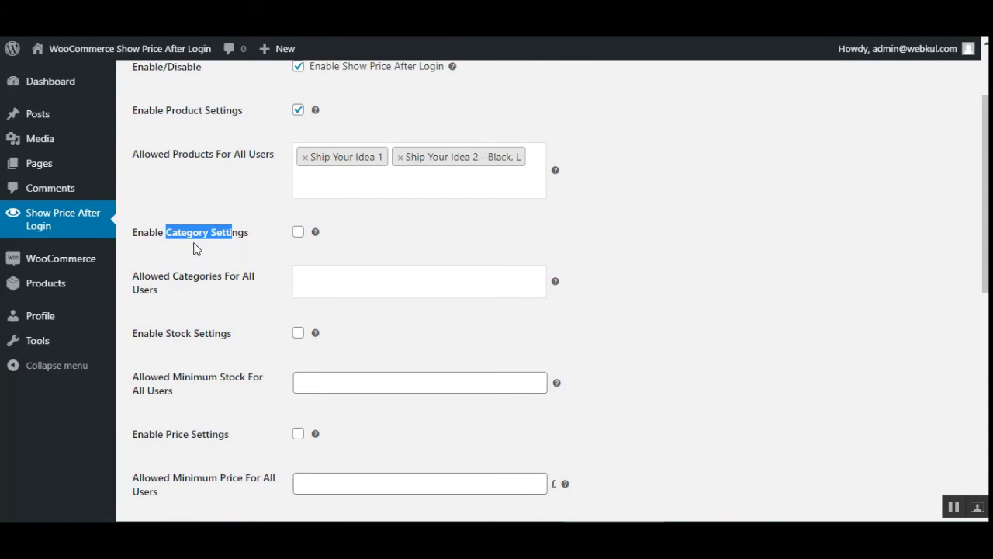
left_click(194, 247)
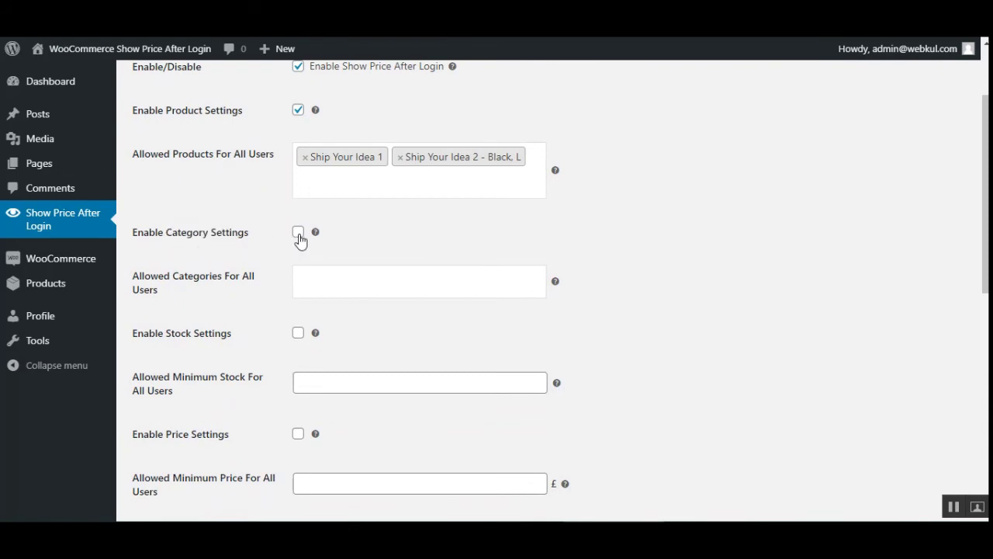
left_click(299, 237)
left_click_drag(144, 281, 249, 283)
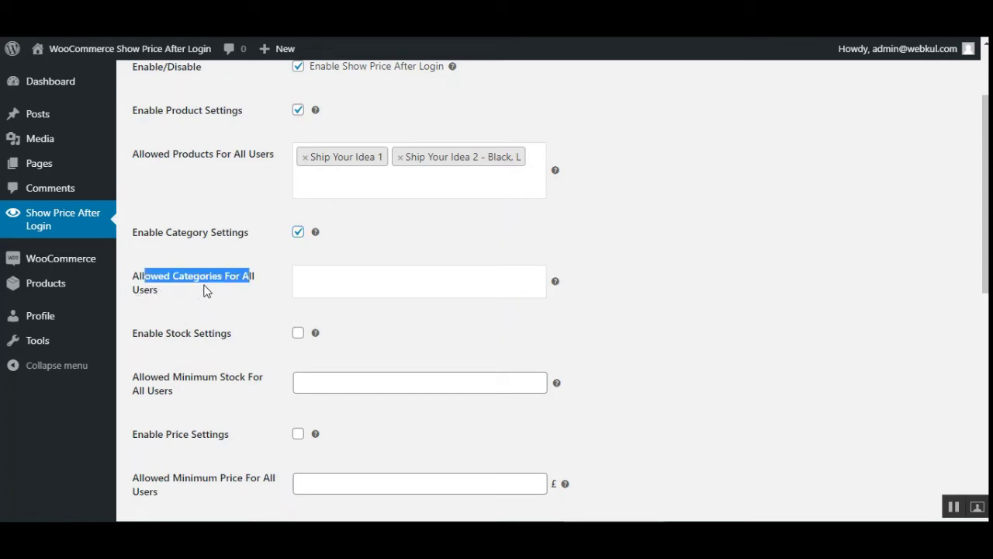
left_click(373, 282)
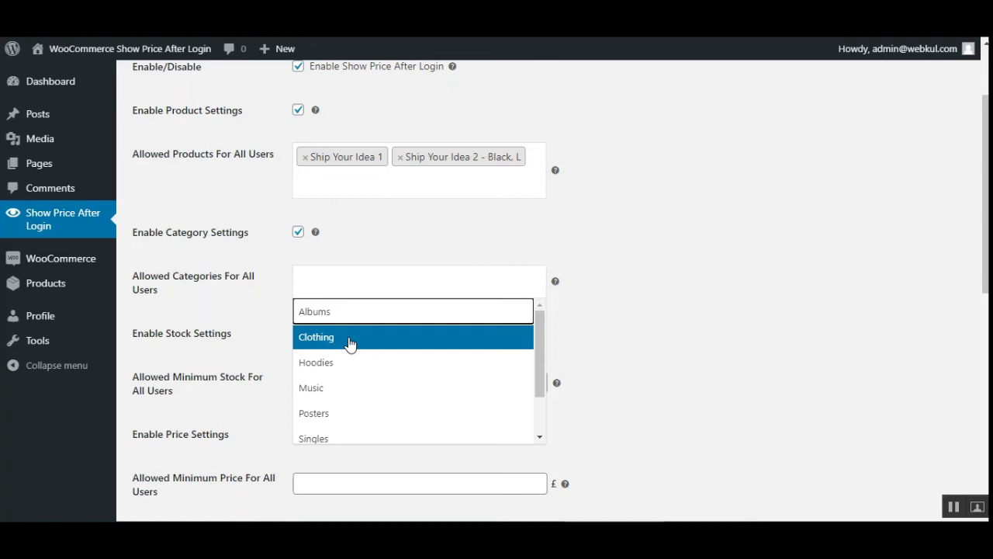
left_click(349, 343)
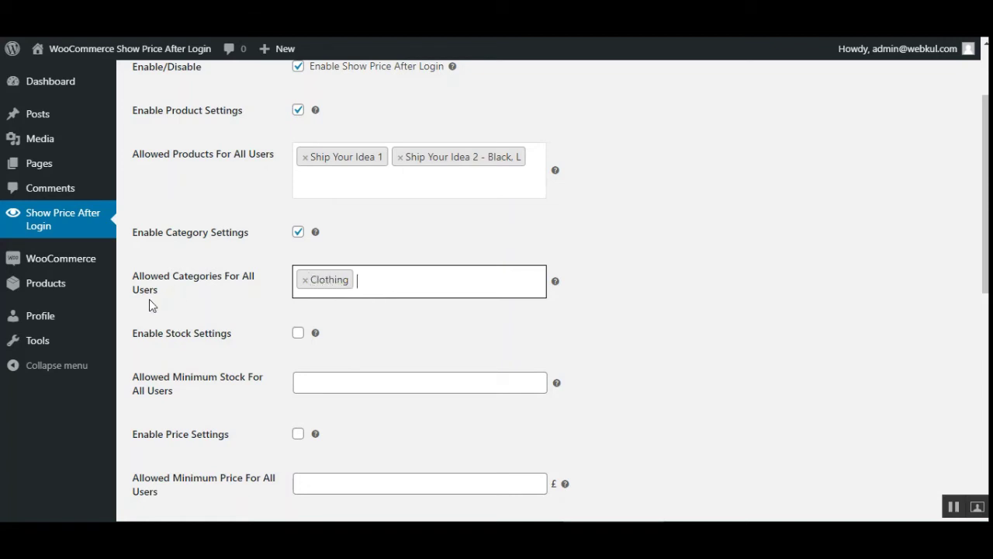
scroll(243, 344, "down", 2)
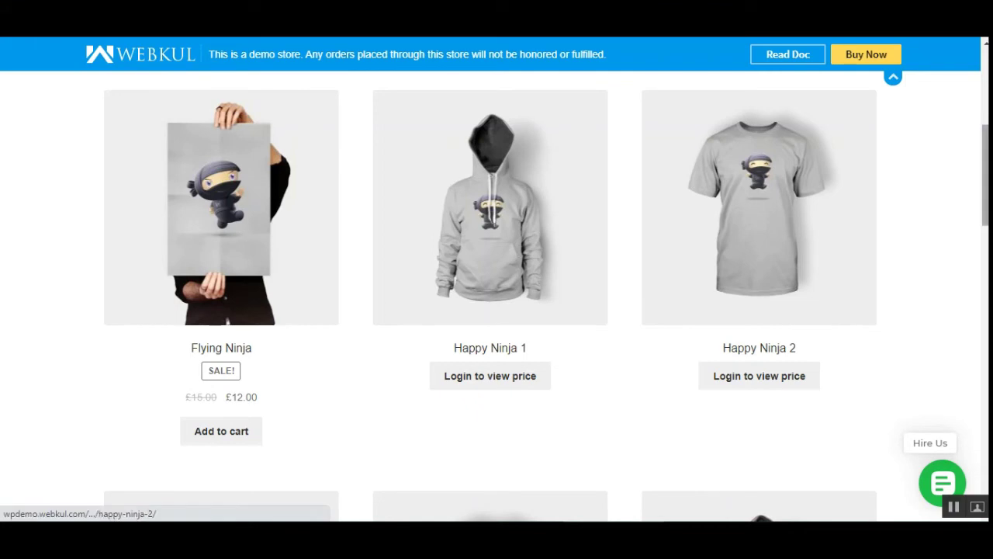
scroll(490, 248, "up", 1)
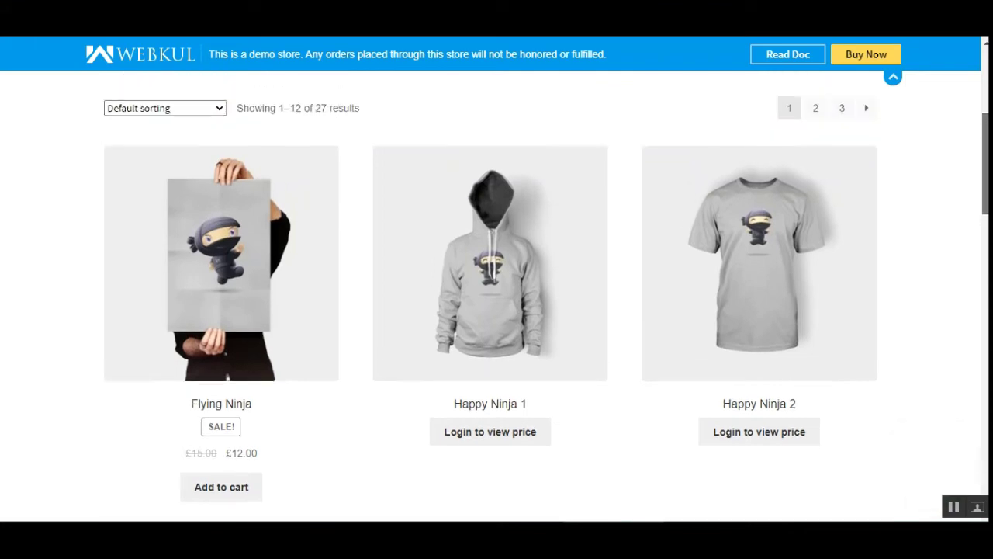
scroll(490, 310, "down", 1)
scroll(490, 310, "up", 3)
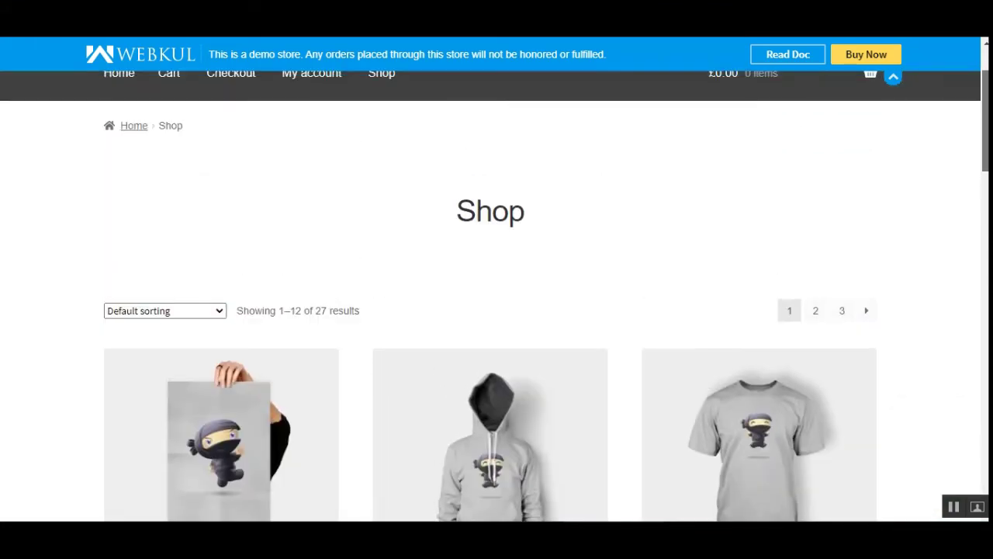
scroll(929, 178, "down", 4)
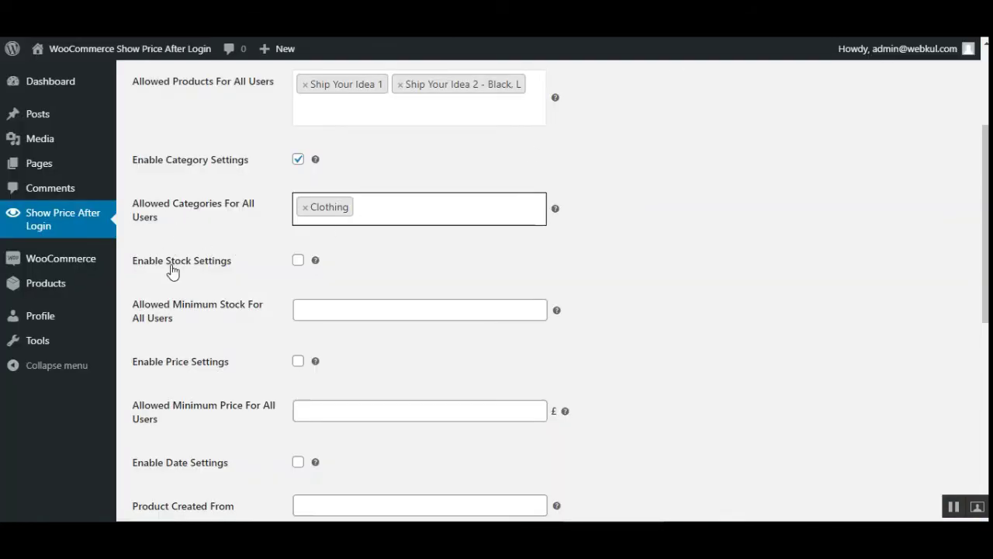
Tick Enable Stock Settings and set Allowed Minimum Stock For All Users to 3.
left_click_drag(142, 264, 221, 265)
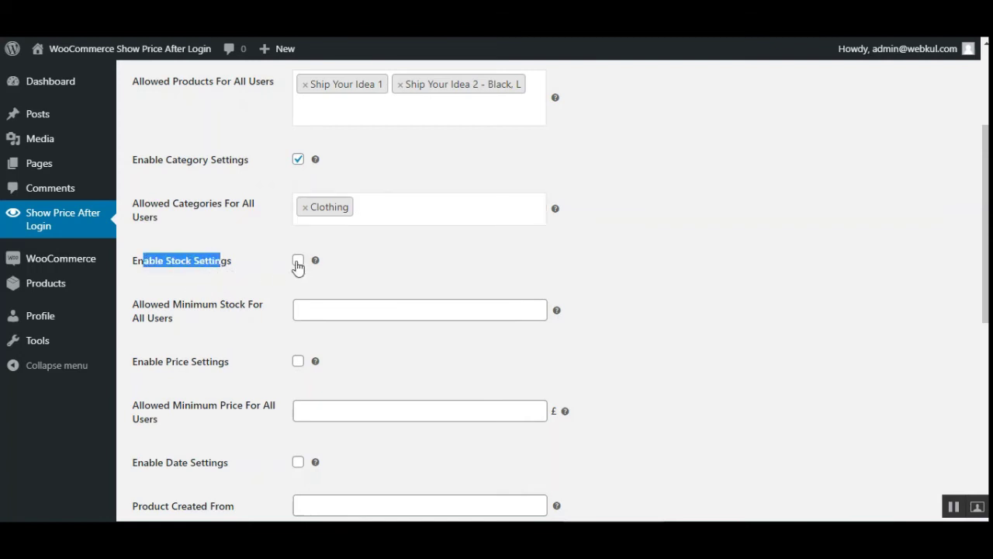
mouse_move(319, 266)
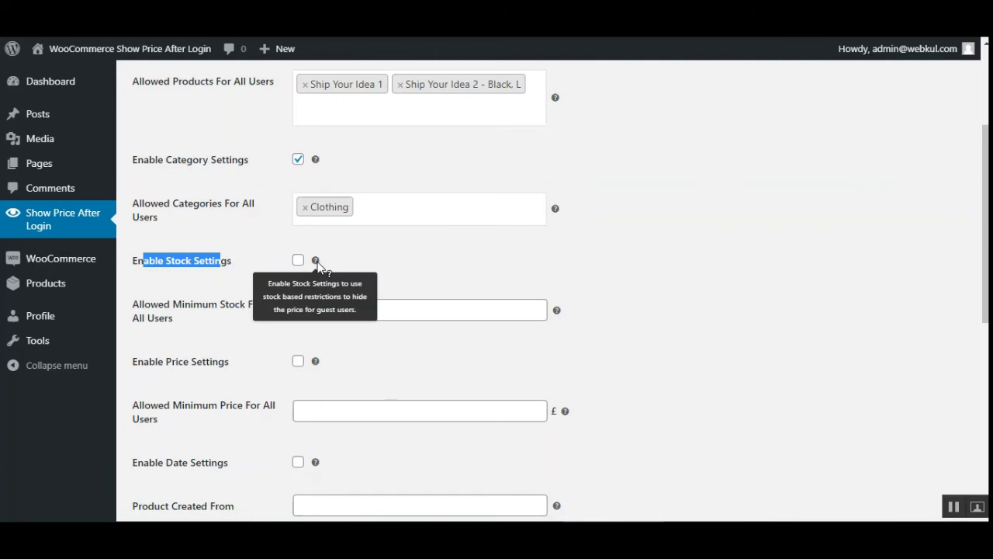
left_click(299, 261)
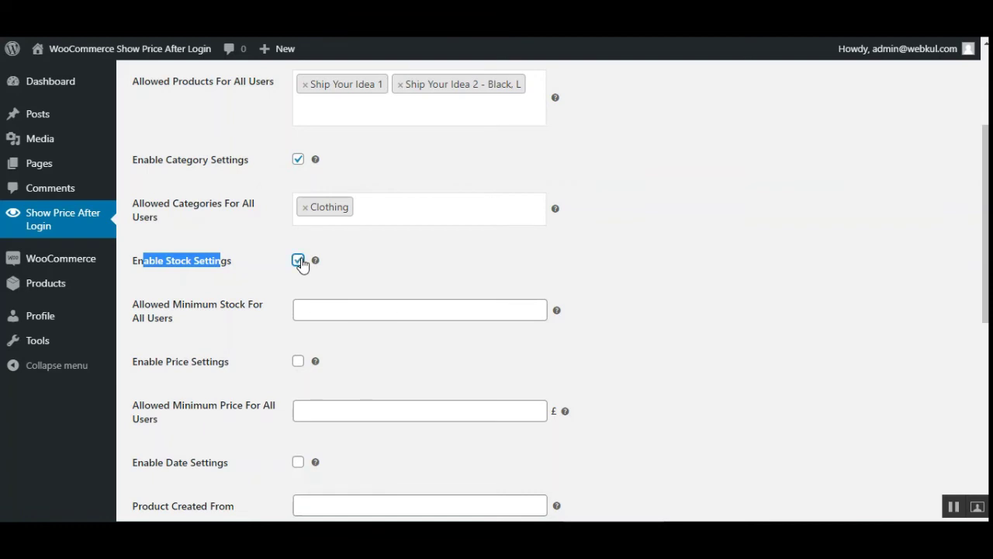
left_click(252, 286)
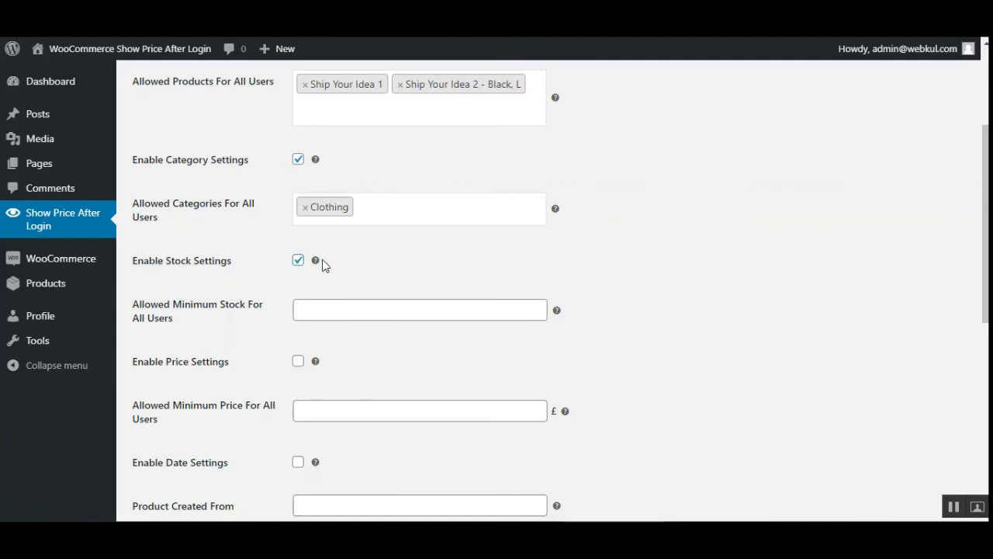
left_click(297, 263)
left_click(298, 262)
left_click_drag(163, 307, 253, 306)
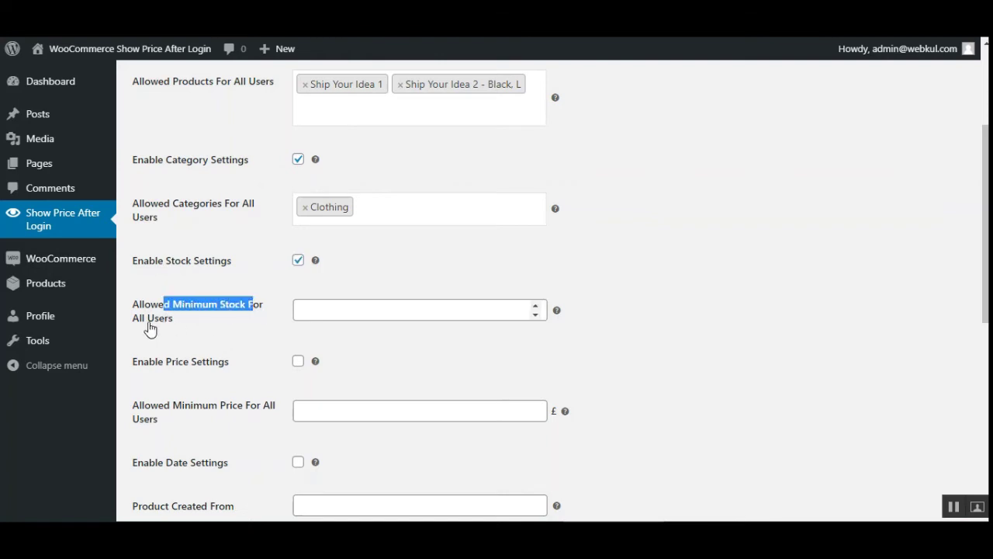
left_click_drag(142, 319, 155, 320)
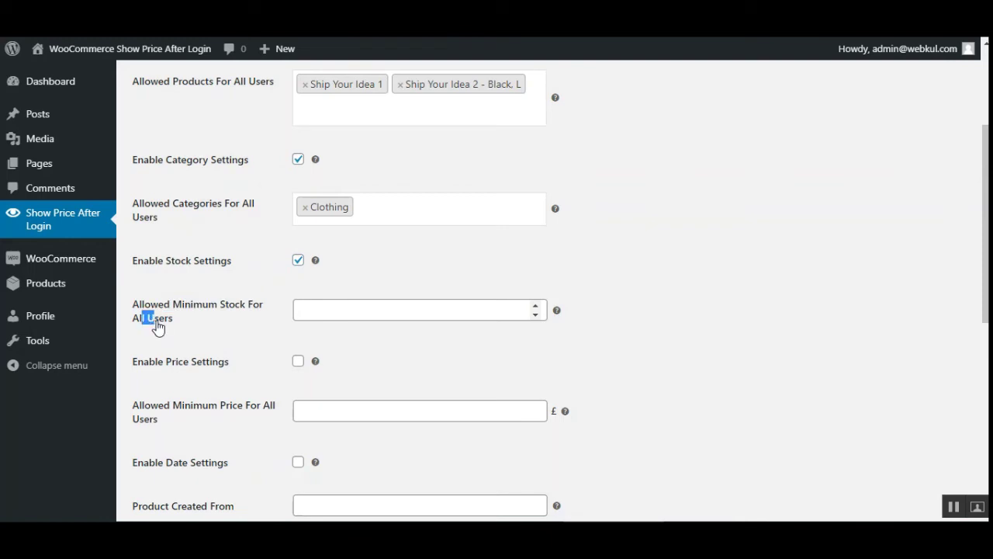
left_click(339, 307)
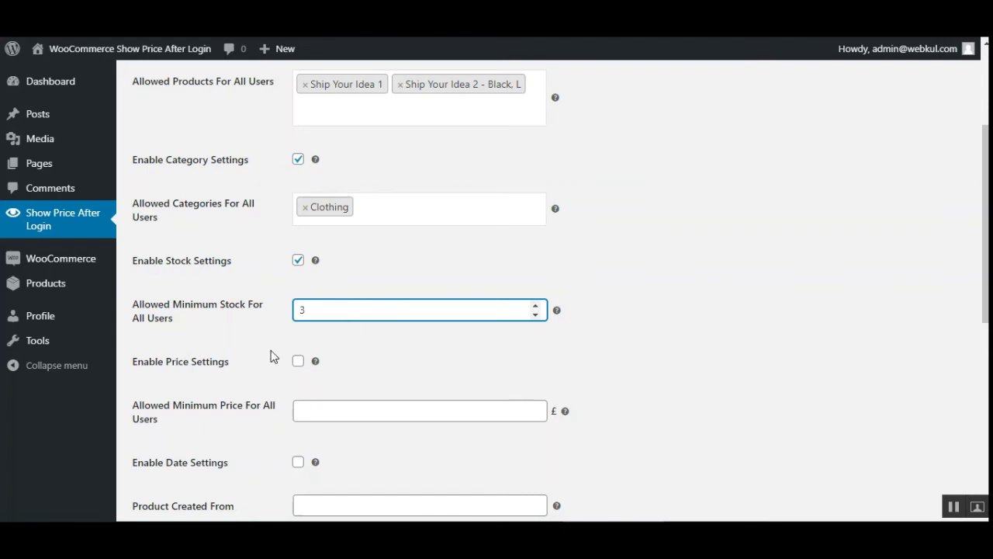
scroll(272, 372, "down", 1)
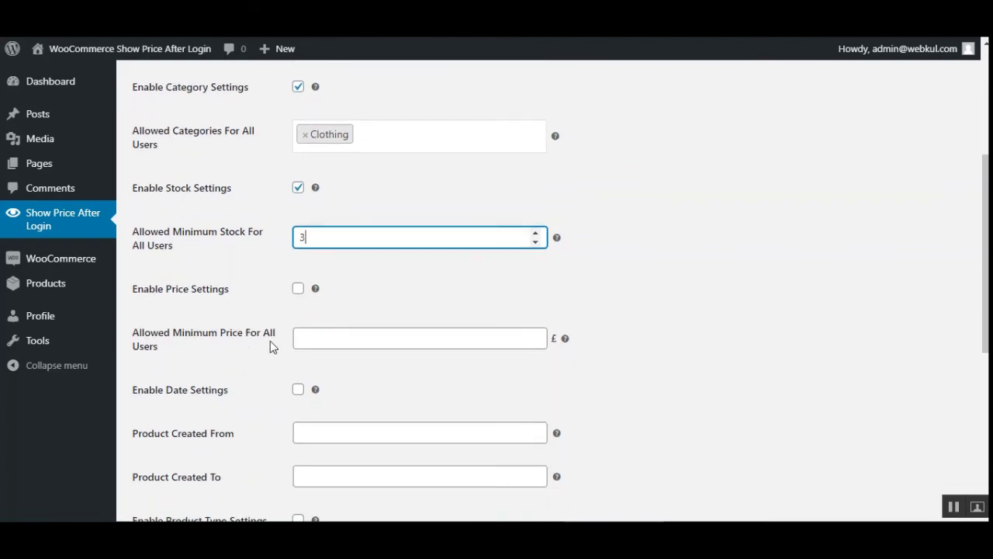
Tick Enable Price Settings to turn on price-based restrictions.
left_click_drag(160, 297, 219, 295)
left_click(273, 300)
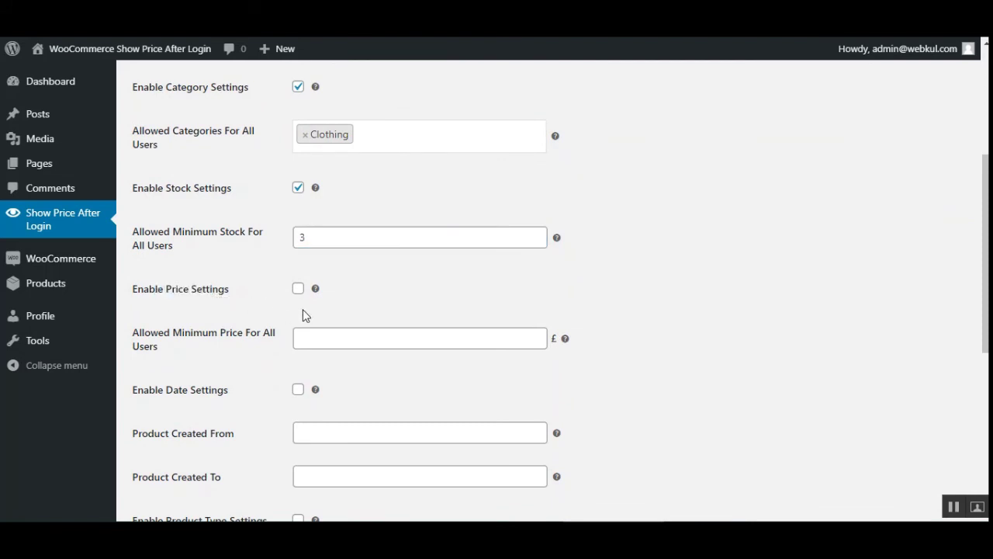
left_click(298, 289)
mouse_move(314, 290)
left_click_drag(155, 294, 243, 298)
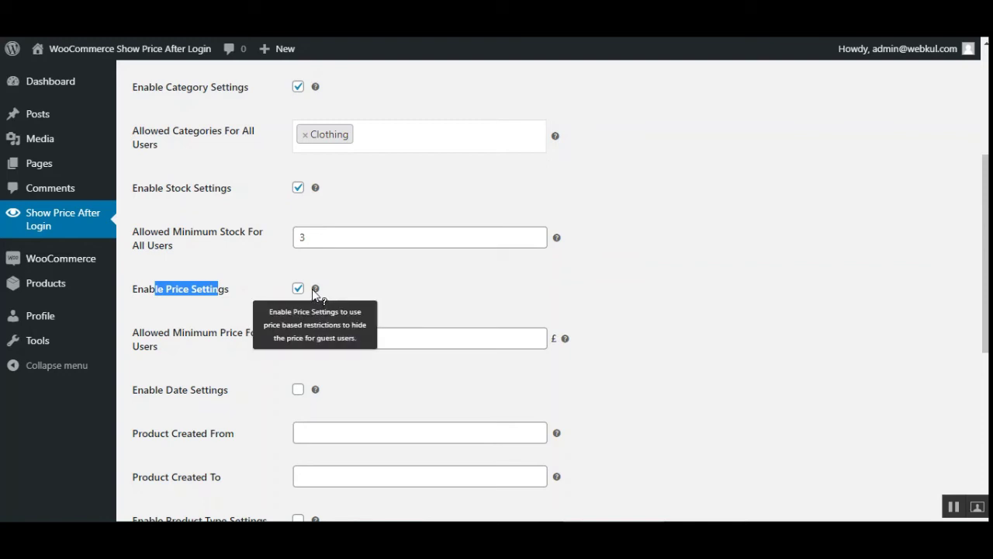
Set Allowed Minimum Price For All Users to £20 and tick Enable Date Settings.
left_click(370, 290)
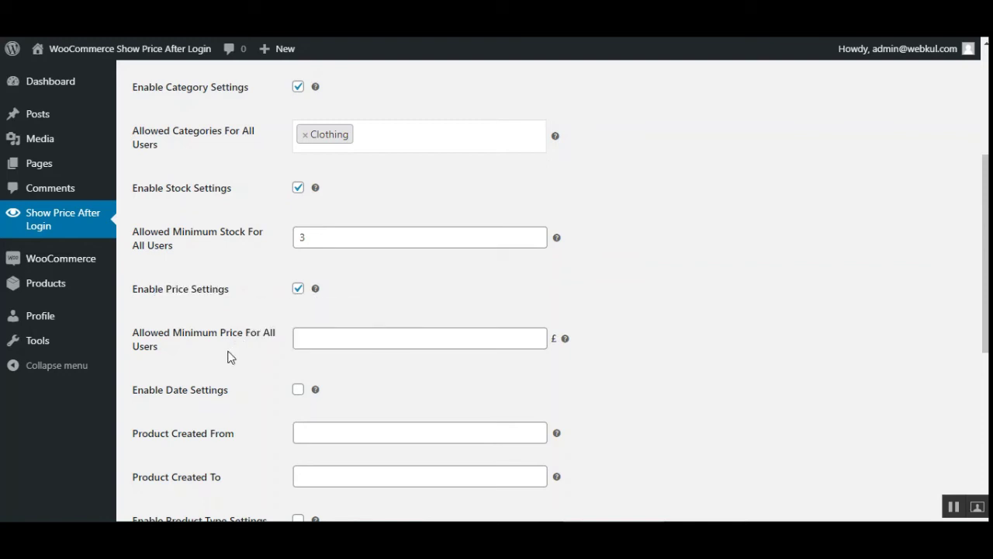
left_click_drag(159, 333, 261, 334)
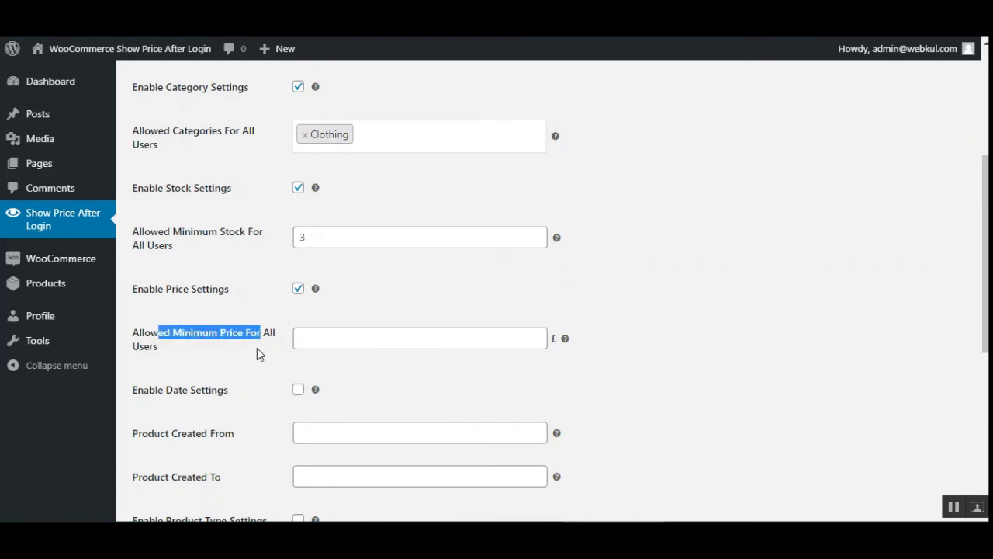
left_click(385, 336)
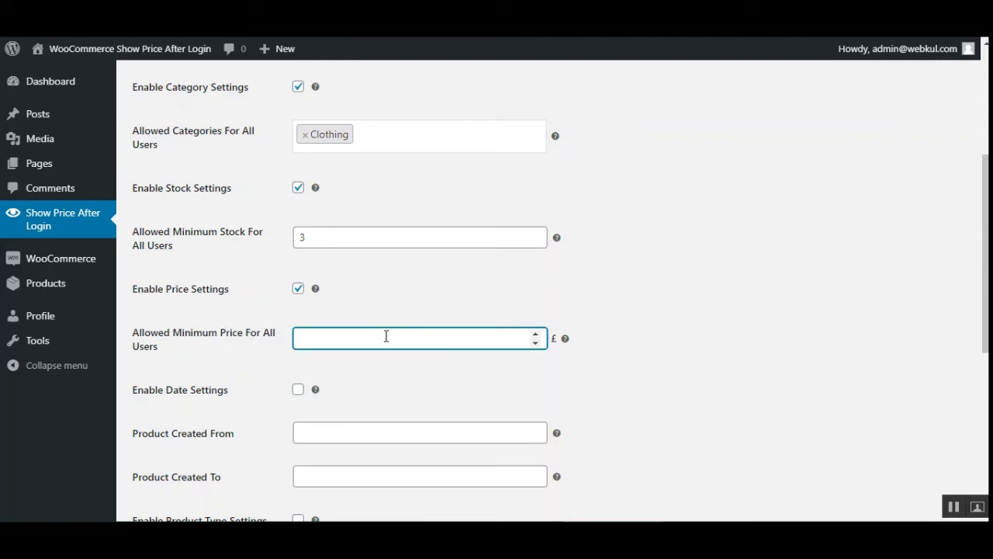
type("20")
scroll(341, 395, "down", 1)
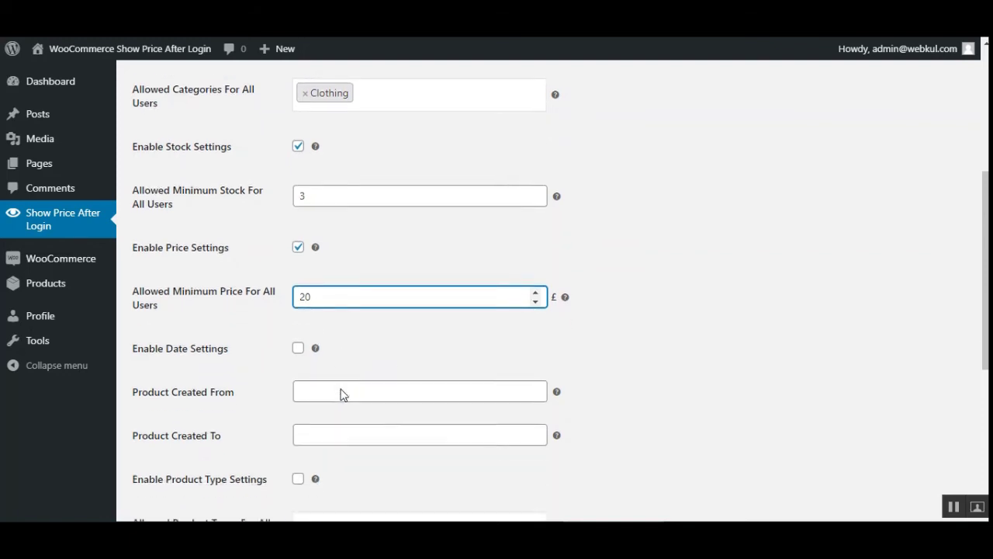
scroll(343, 380, "down", 2)
left_click_drag(153, 180, 221, 177)
left_click(299, 173)
Set Product Created From to 2020-12-01 and Product Created To to 2020-12-04.
mouse_move(314, 173)
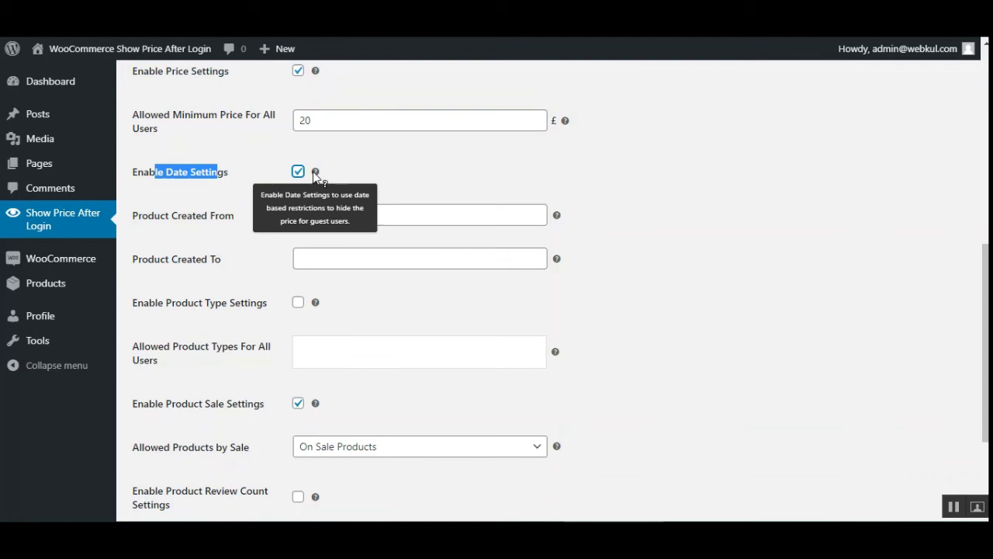
left_click_drag(159, 223, 235, 215)
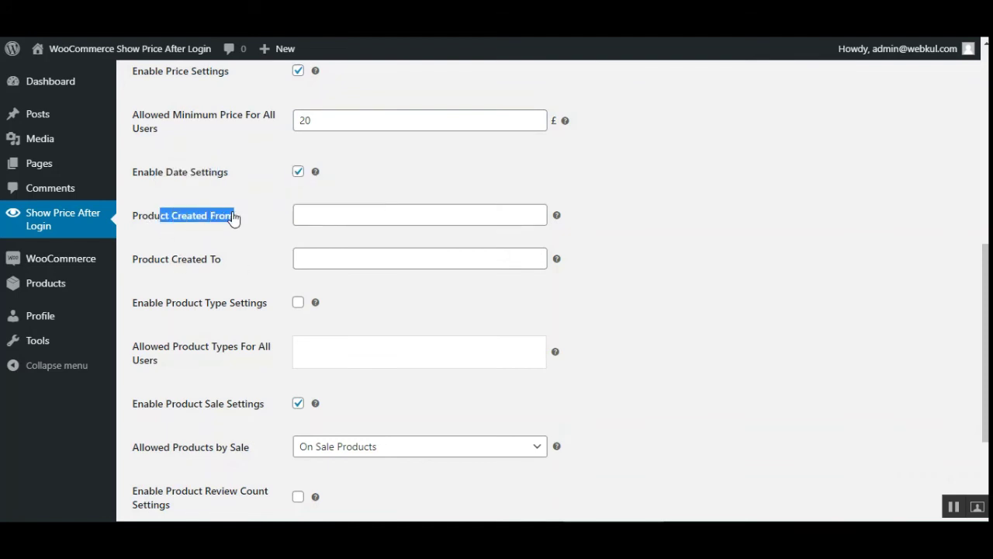
left_click(371, 215)
left_click(402, 303)
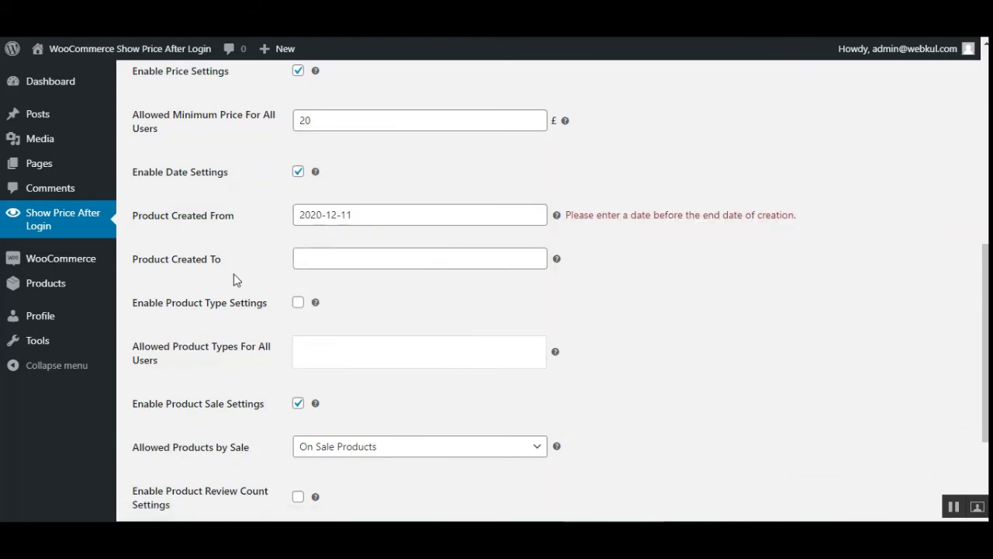
left_click(346, 256)
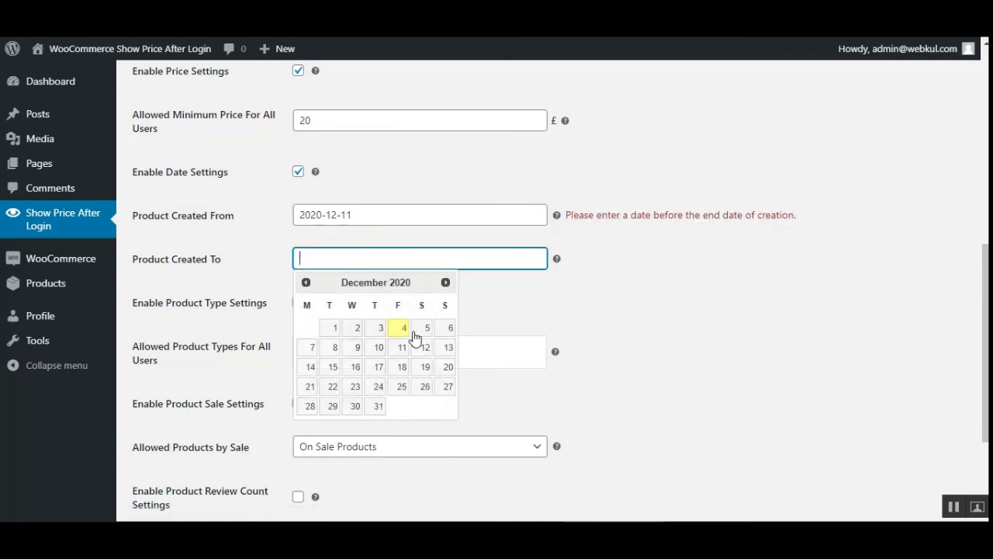
left_click(450, 327)
left_click(366, 221)
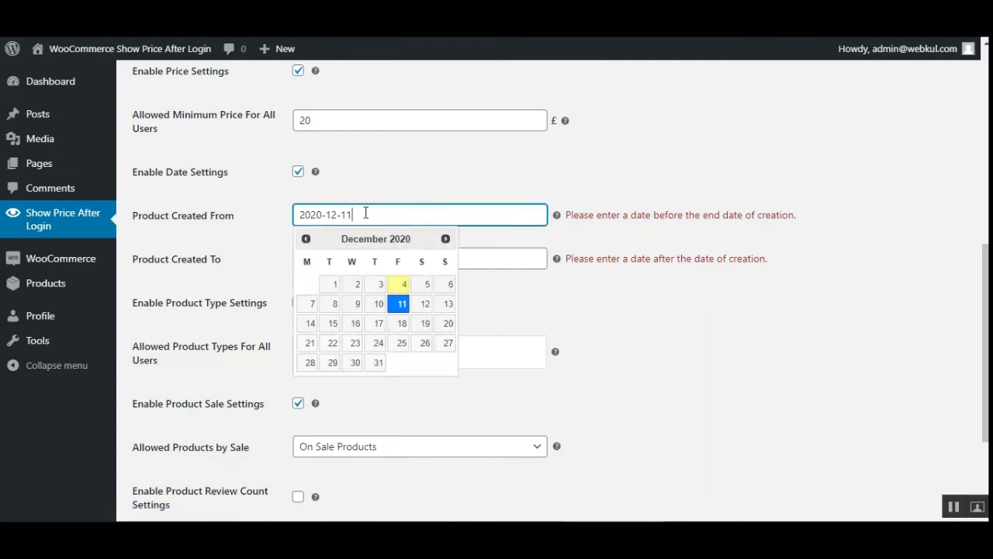
left_click(335, 285)
left_click(378, 258)
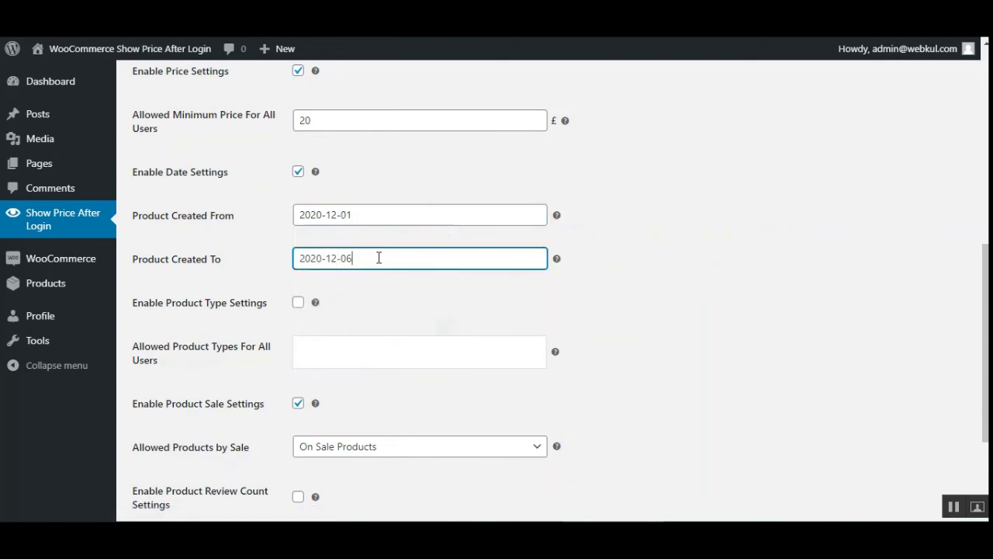
left_click(395, 329)
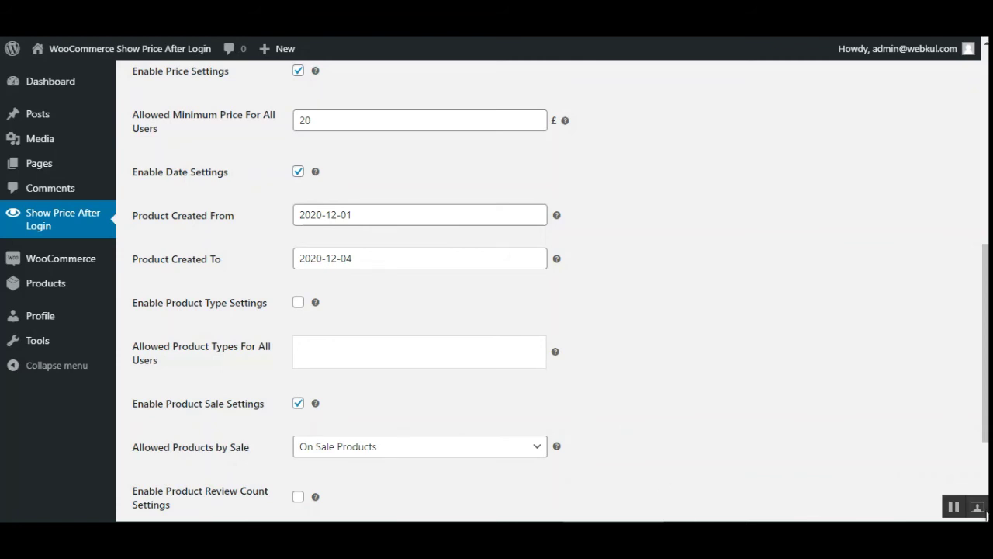
left_click_drag(151, 117, 223, 124)
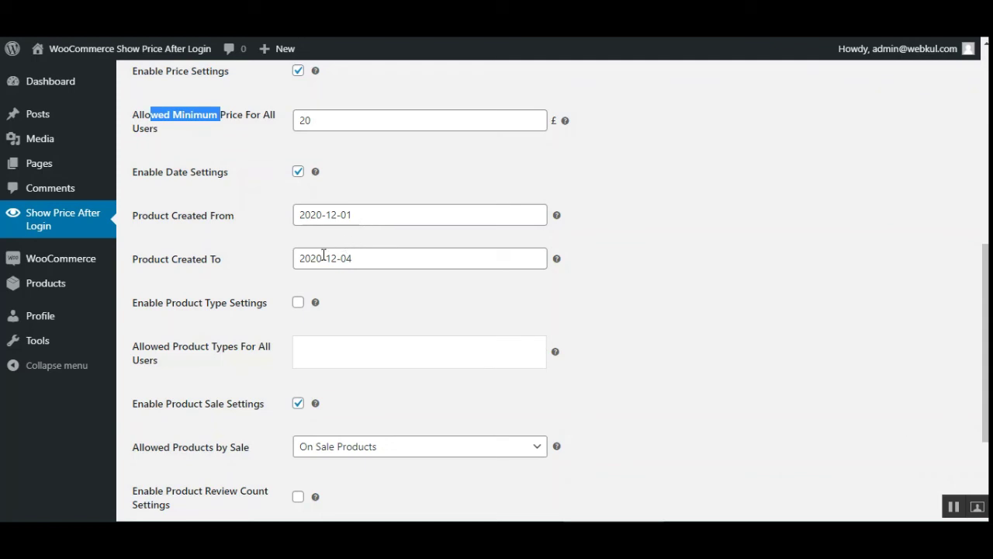
scroll(331, 282, "down", 1)
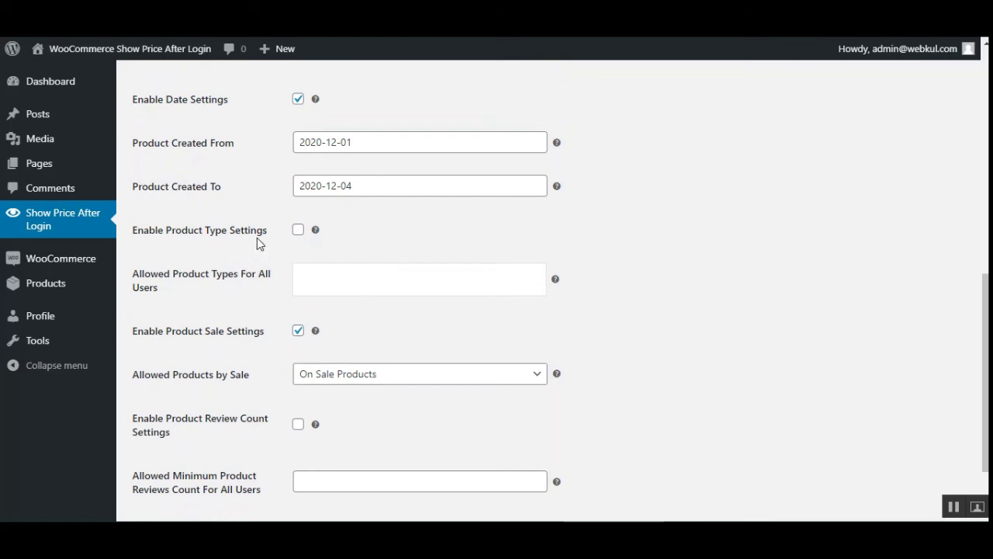
Tick Enable Product Type Settings and allow Variable, External and Grouped product types for all users.
left_click_drag(168, 233, 248, 233)
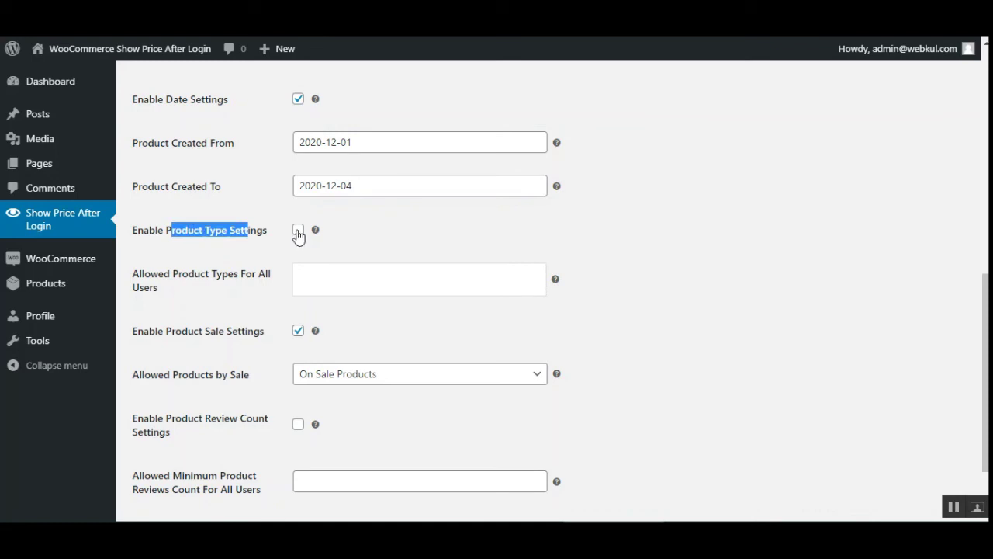
left_click(299, 232)
mouse_move(316, 236)
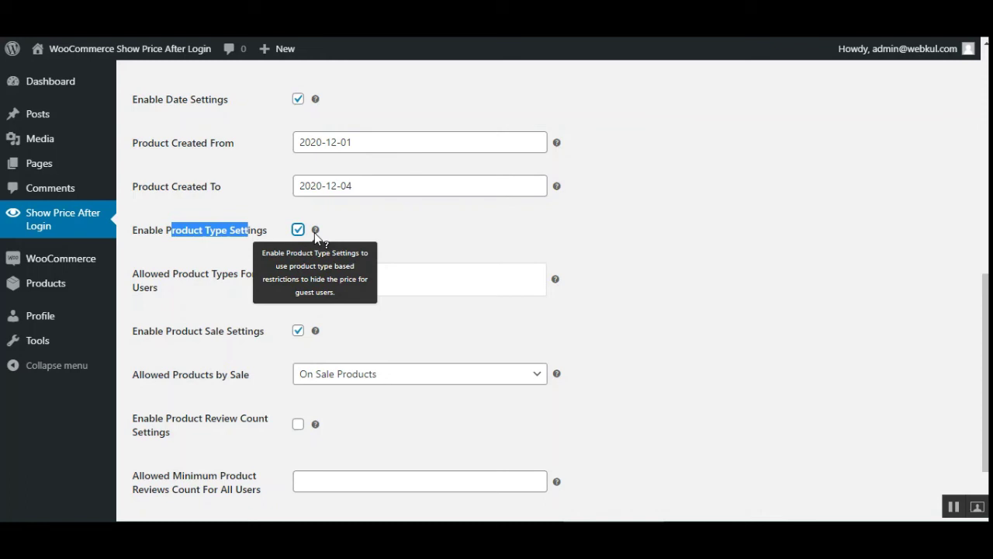
left_click(404, 233)
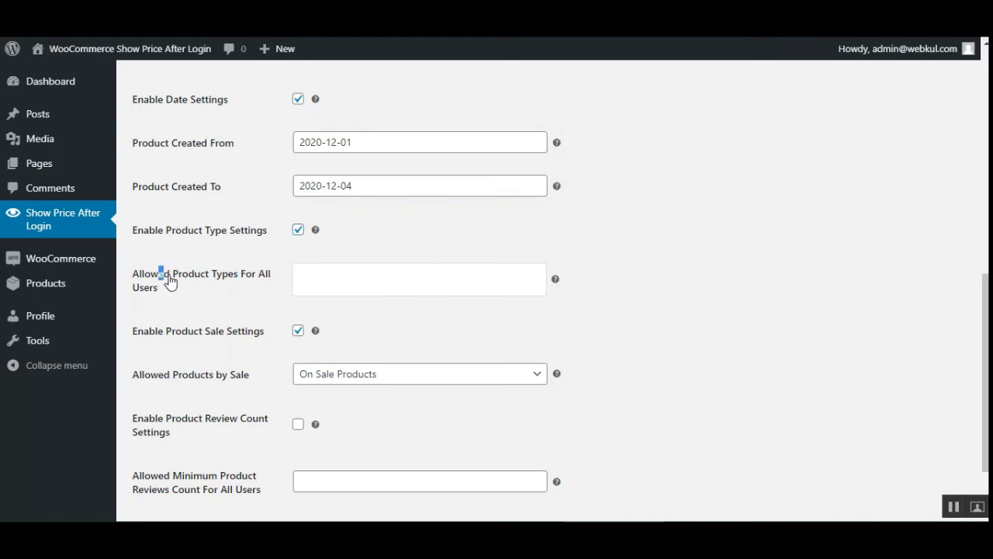
left_click_drag(160, 274, 257, 279)
left_click(326, 288)
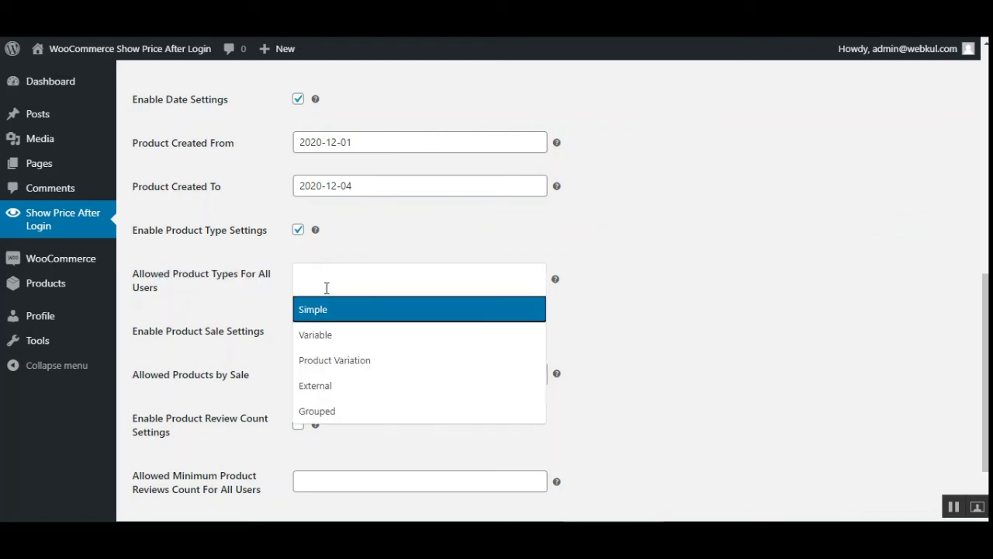
left_click(345, 332)
left_click(433, 286)
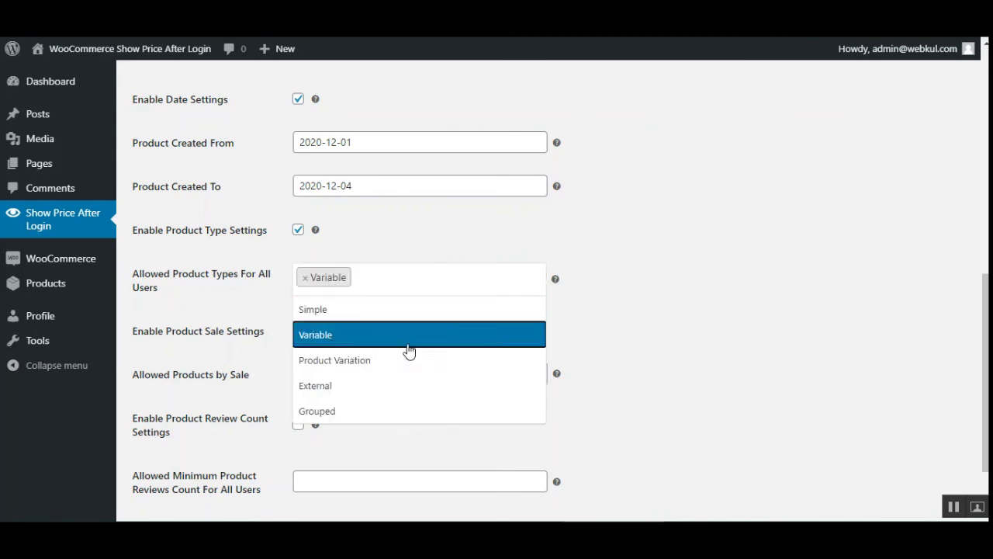
left_click(372, 392)
left_click(450, 286)
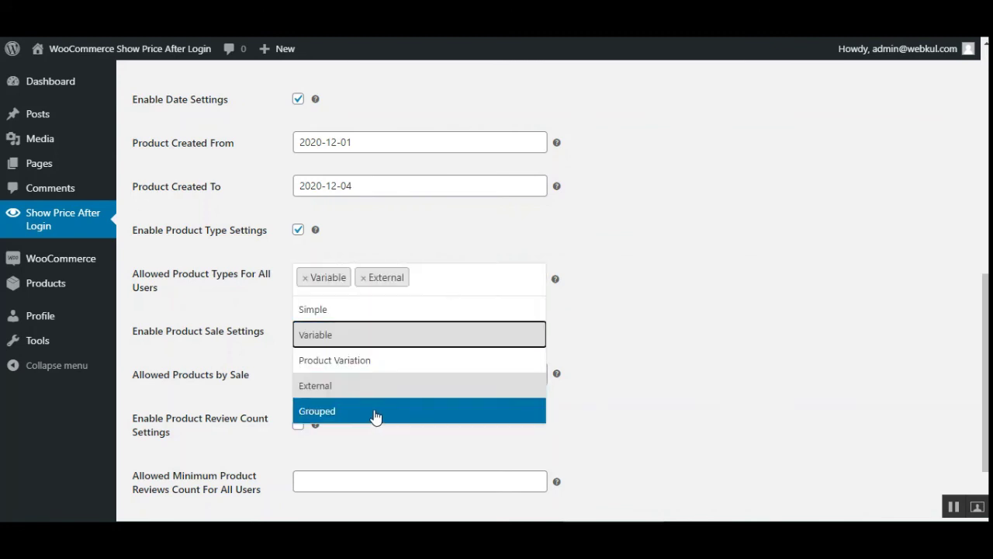
left_click(375, 412)
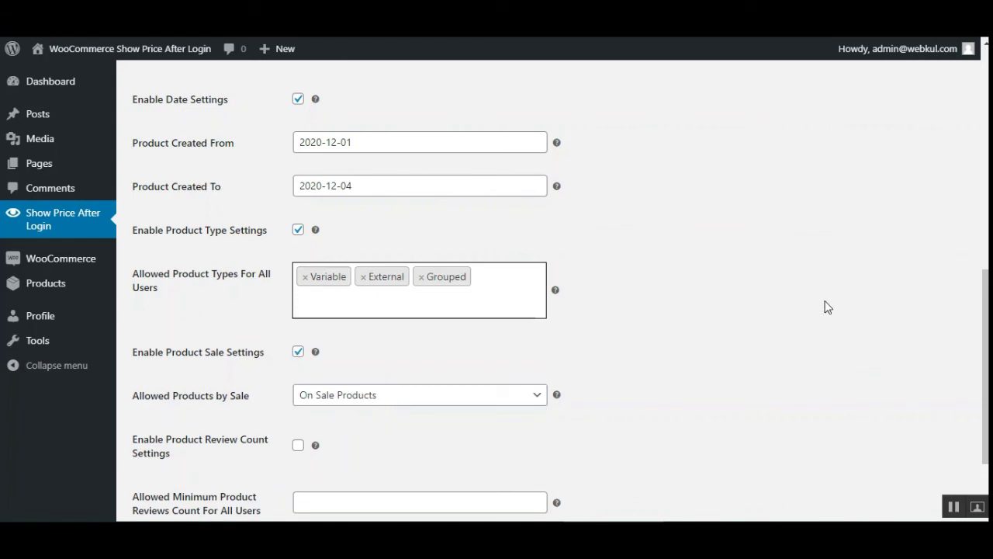
scroll(985, 364, "down", 1)
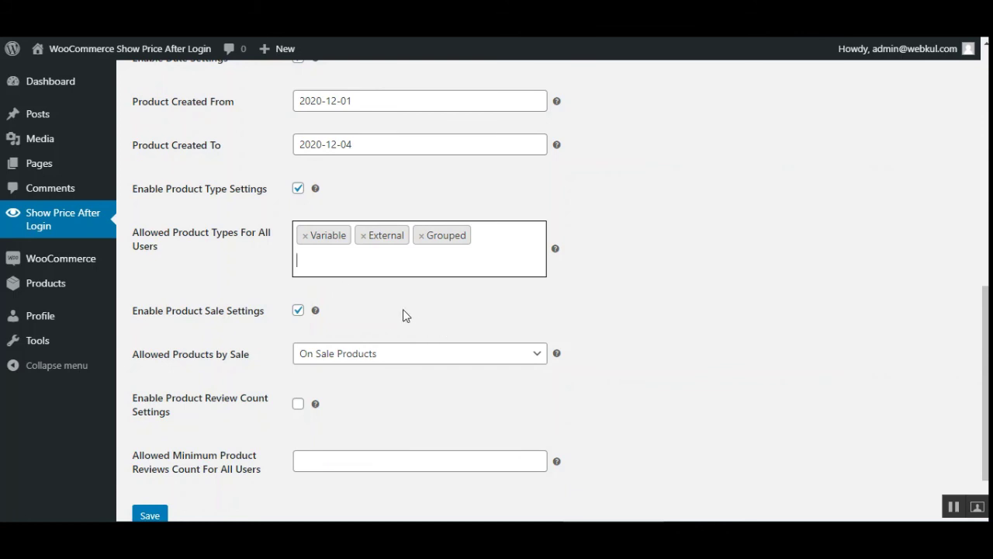
Scroll through the settings, then show the storefront Shop page with Flying Ninja and Happy Ninja products.
scroll(931, 311, "up", 2)
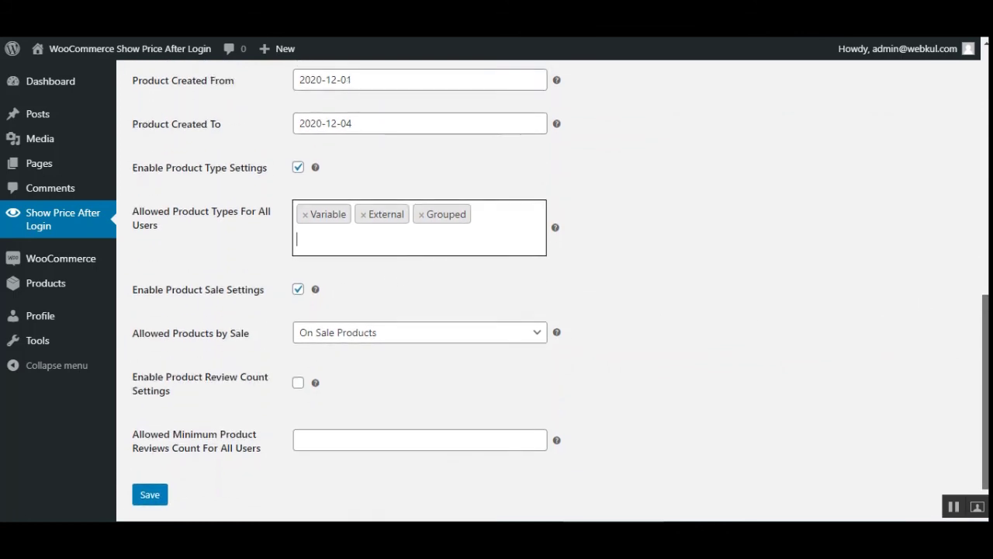
scroll(502, 375, "down", 1)
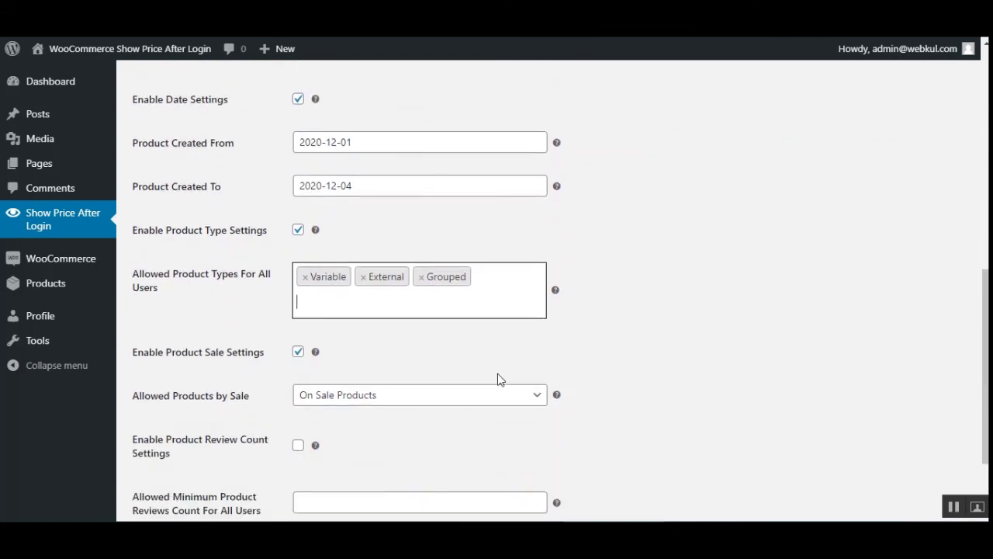
scroll(273, 365, "down", 1)
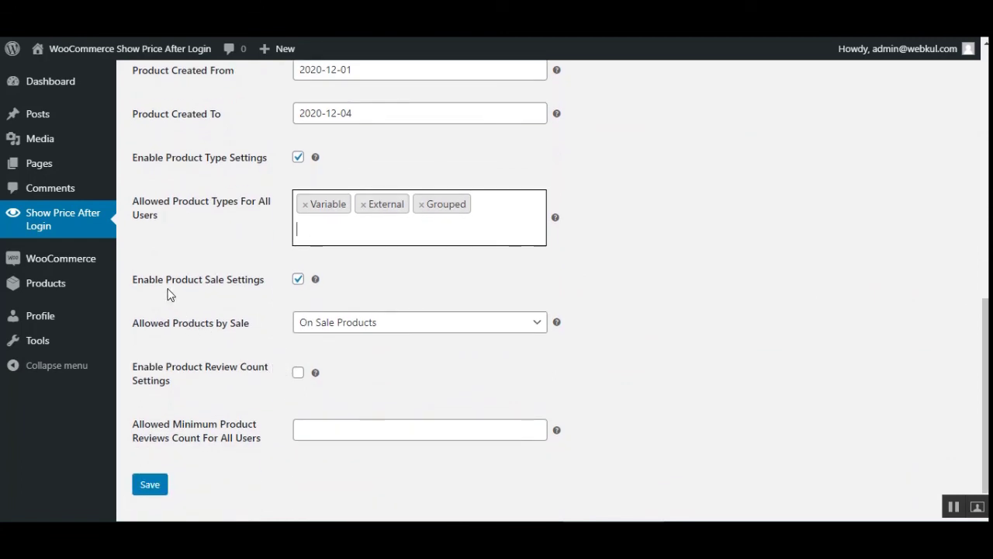
left_click_drag(166, 285, 243, 291)
left_click(267, 289)
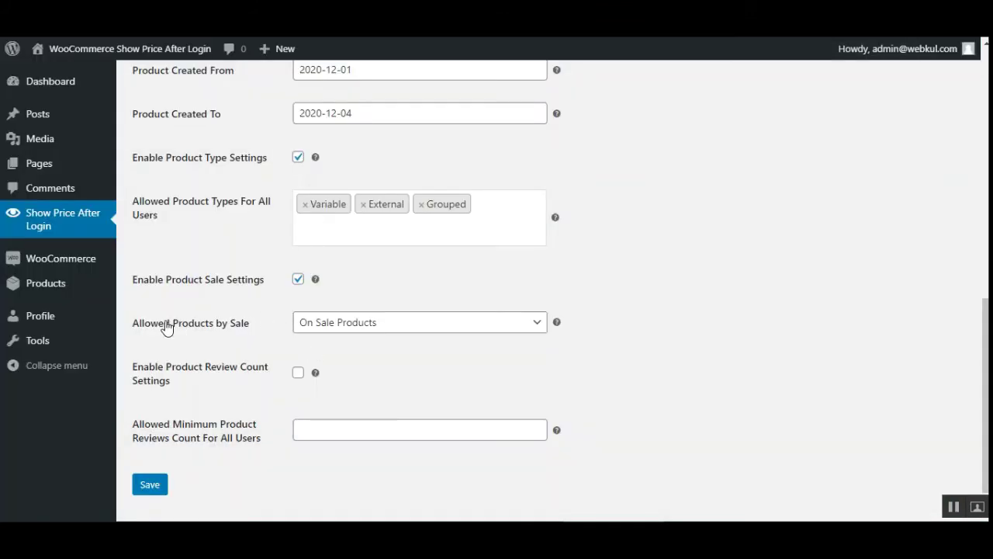
Return to the settings page showing Allowed Products by Sale set to On Sale Products.
left_click_drag(160, 322, 253, 334)
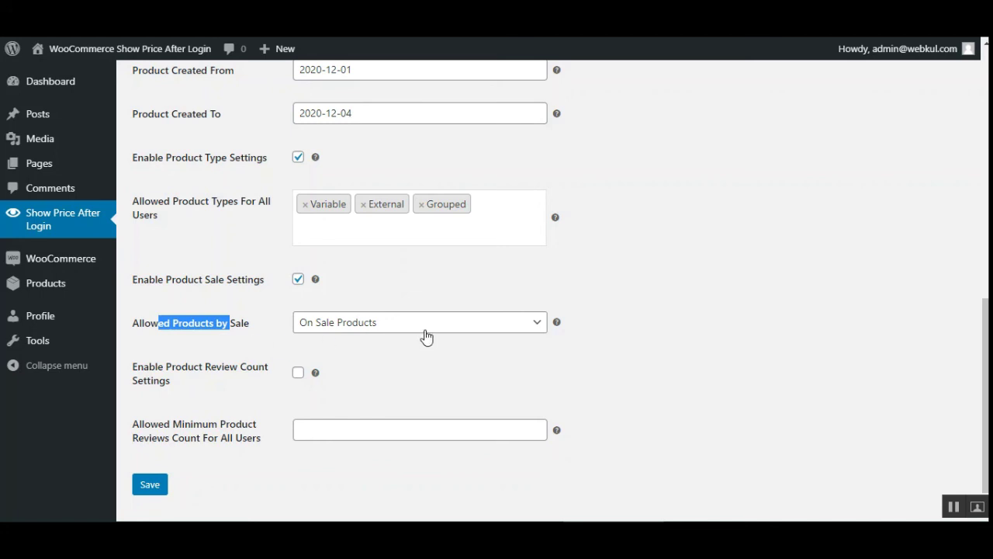
left_click(259, 334)
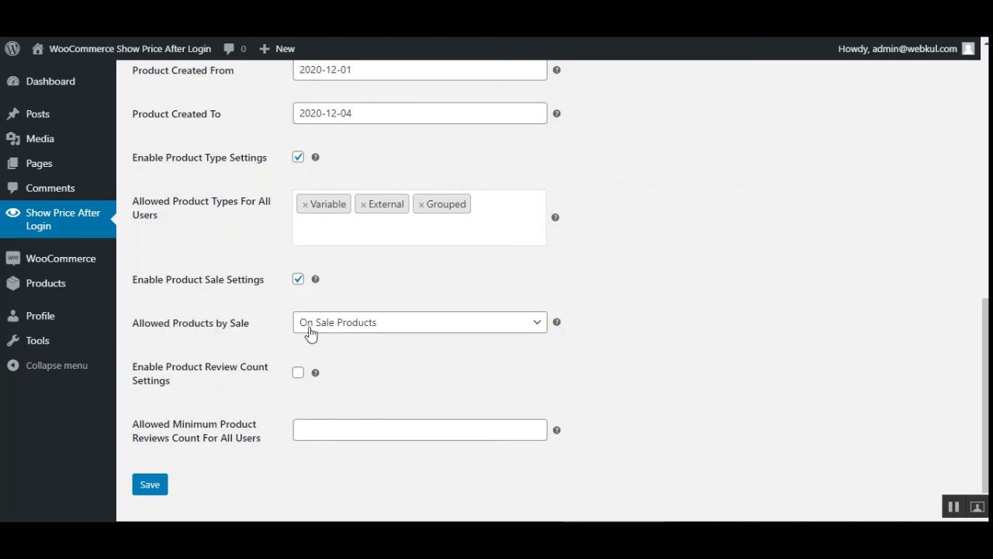
left_click(388, 329)
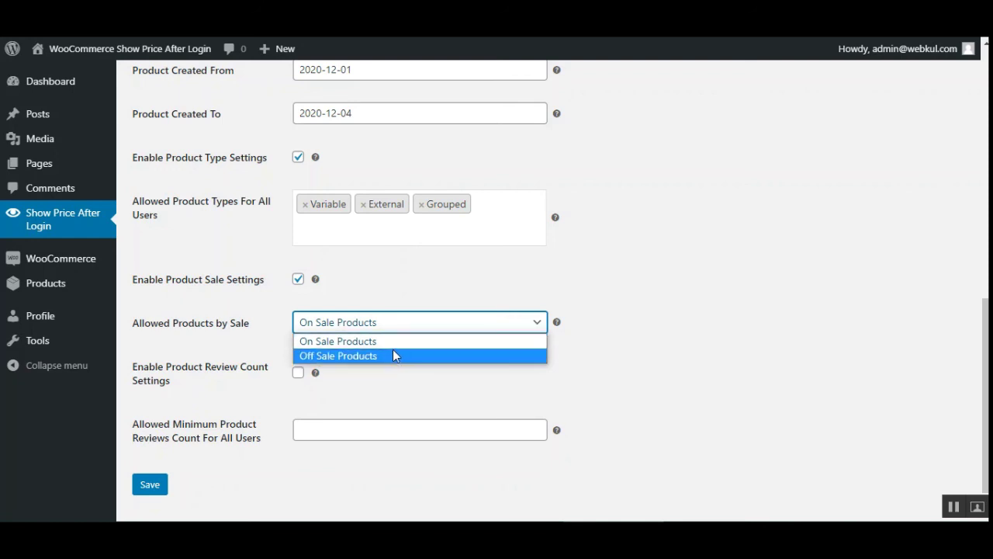
left_click(393, 344)
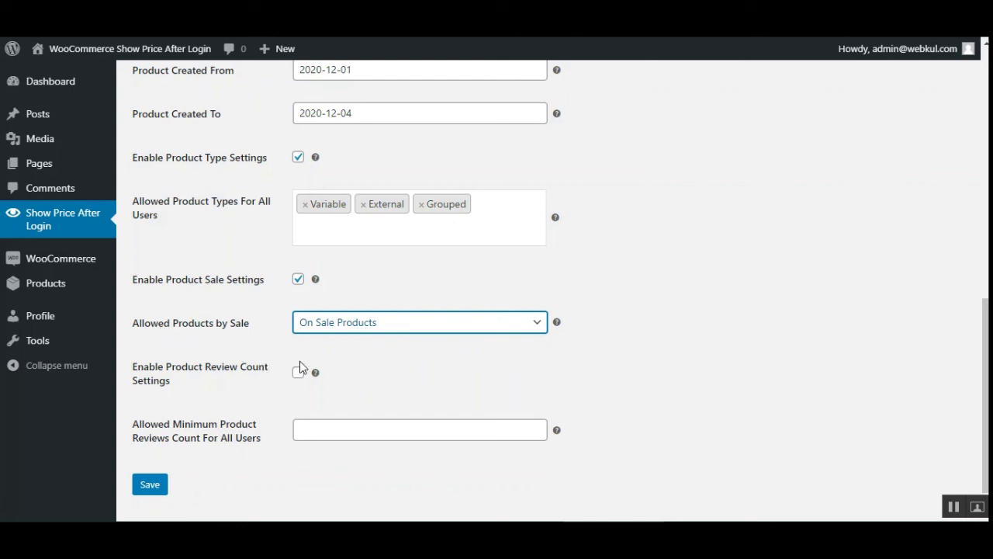
scroll(372, 388, "down", 1)
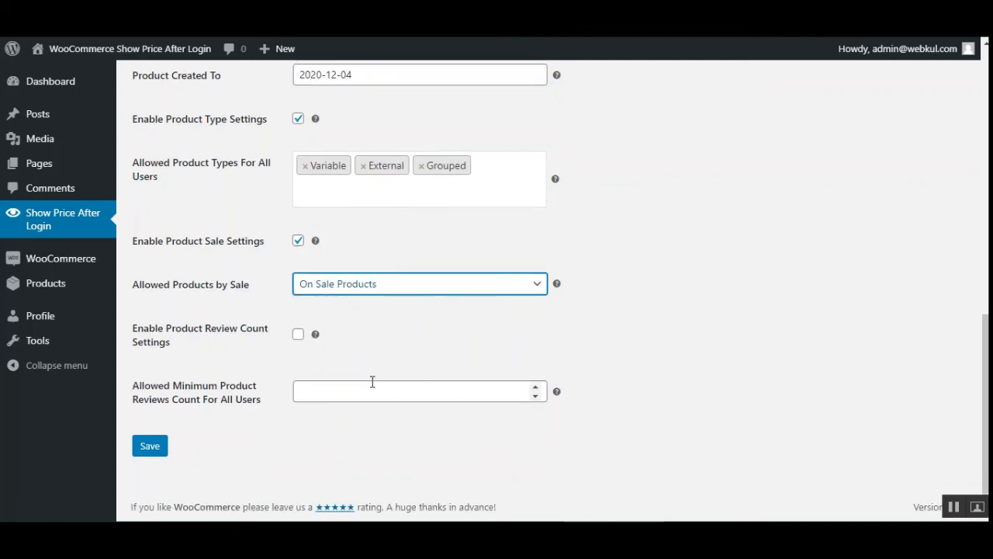
left_click_drag(167, 335, 252, 334)
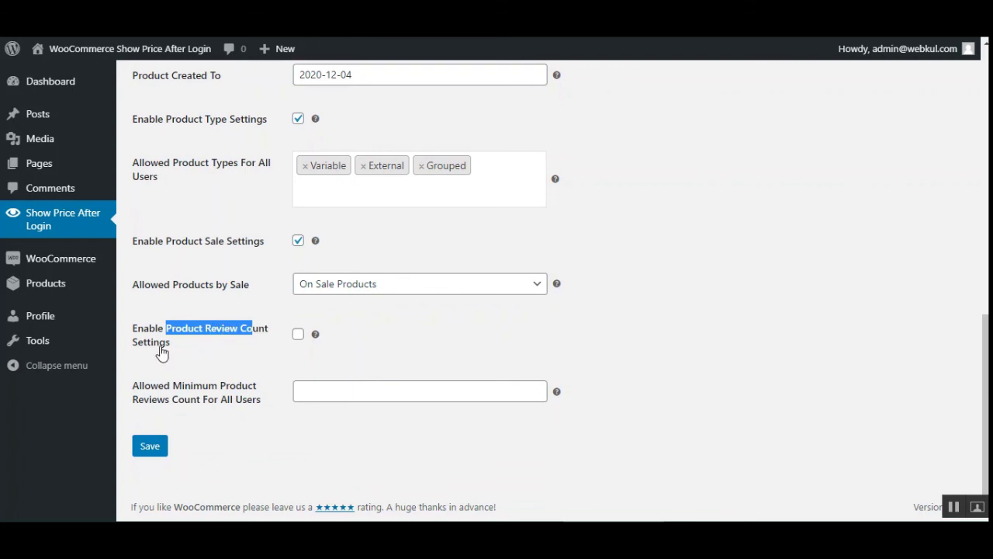
Tick Enable Product Review Count Settings, leaving Allowed Minimum Product Reviews Count blank.
left_click(298, 335)
left_click(272, 352)
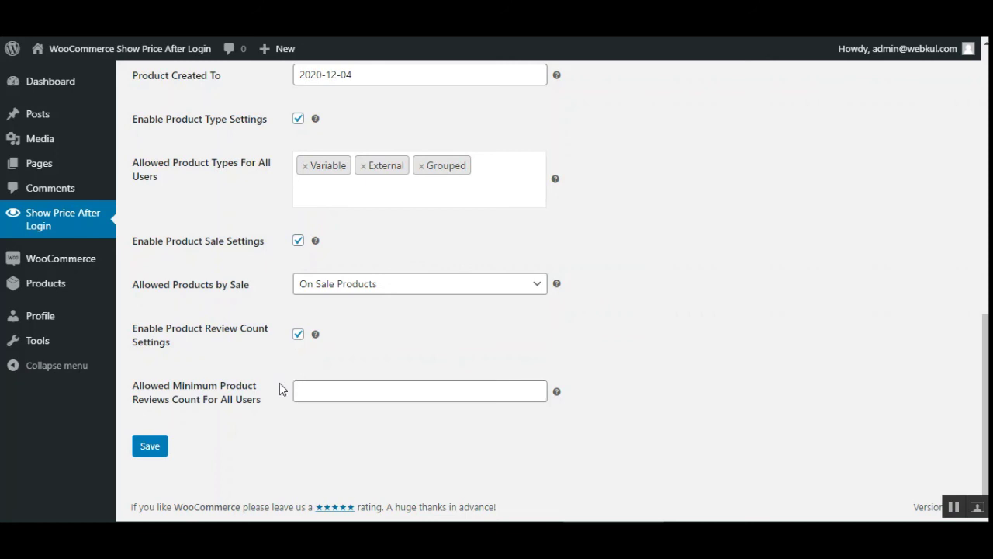
left_click_drag(158, 386, 235, 385)
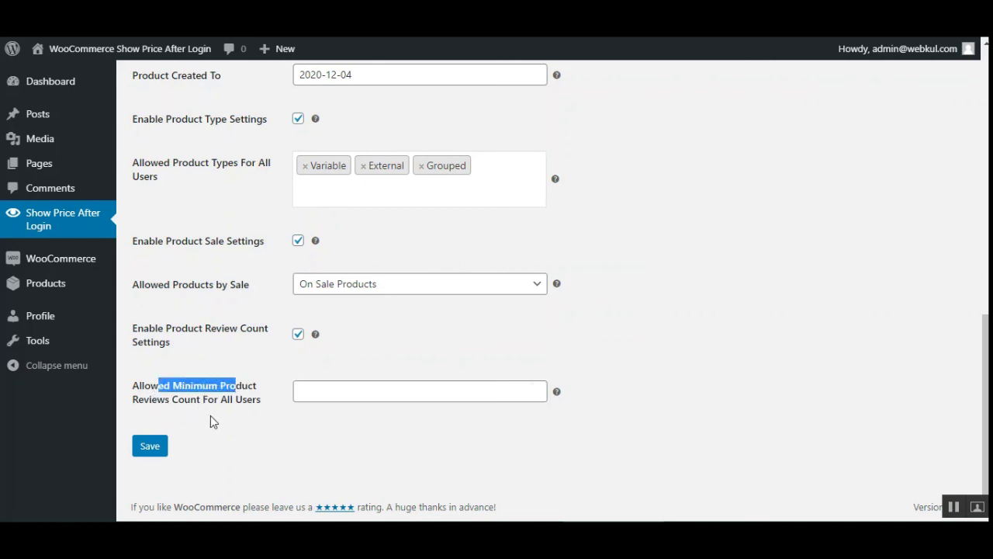
left_click(357, 390)
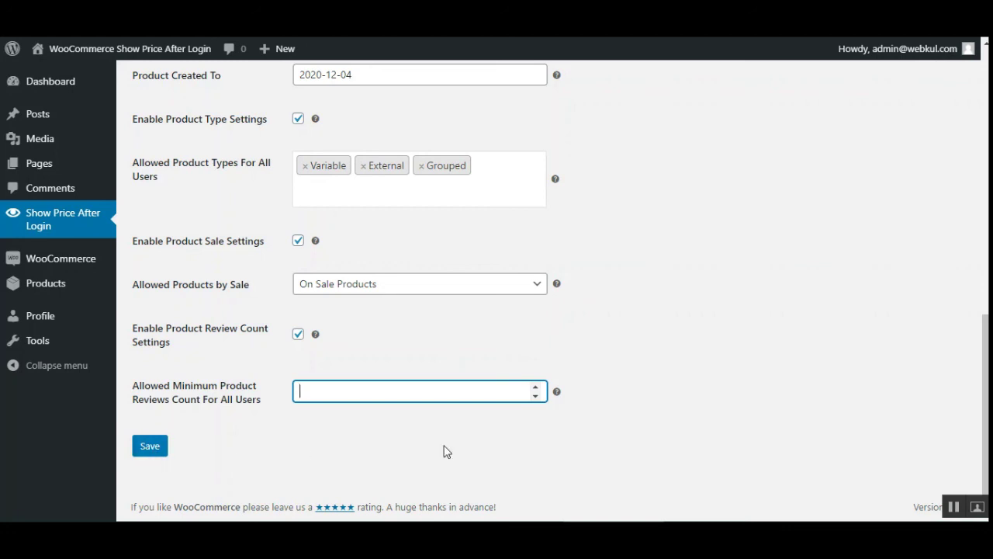
scroll(551, 287, "up", 4)
scroll(551, 287, "up", 4)
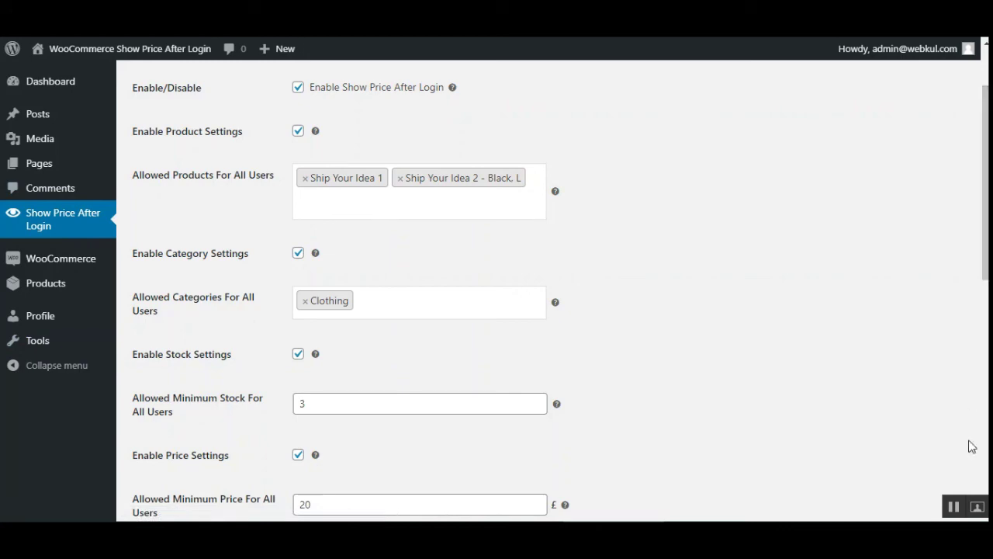
Switch to the Webkul demo storefront's product grid of Ninja products and prices.
left_click(954, 507)
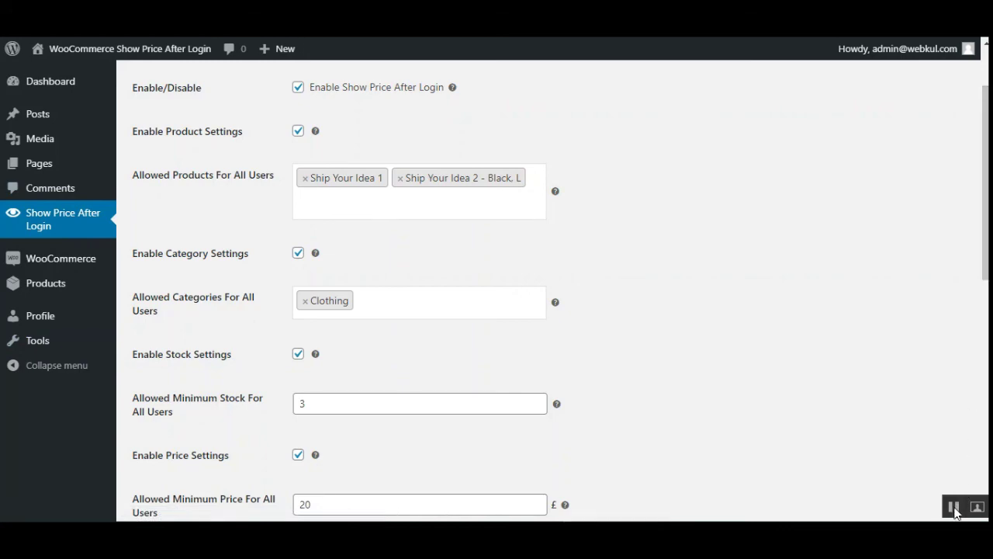